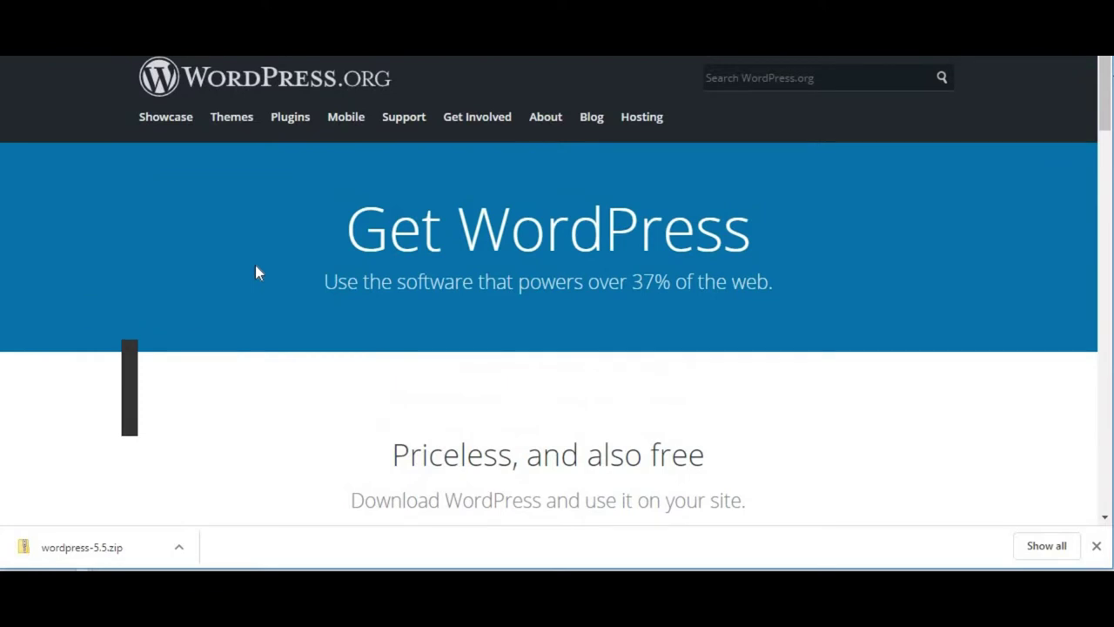
pyautogui.scroll(-3, 255, 271)
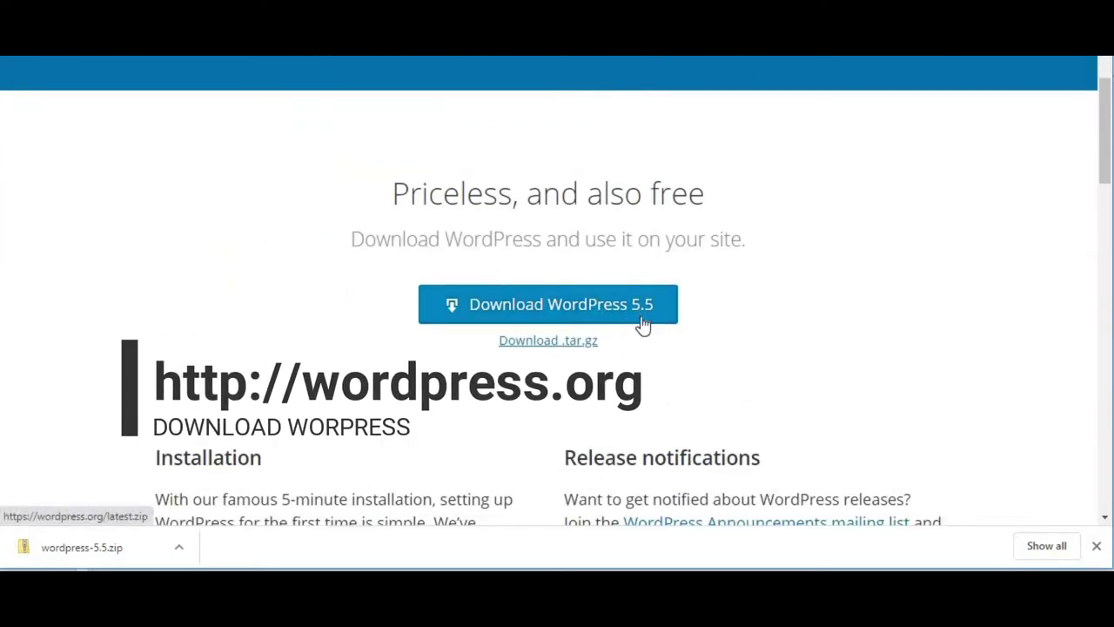
pyautogui.scroll(1, 644, 325)
pyautogui.scroll(2, 643, 324)
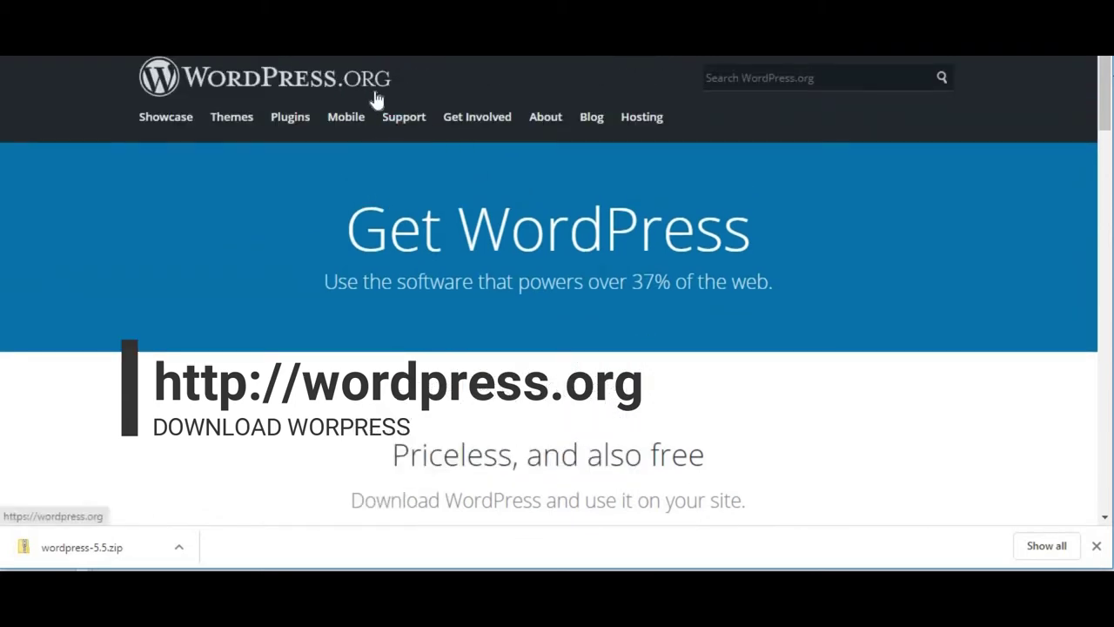
pyautogui.moveTo(396, 119)
pyautogui.scroll(-2, 493, 287)
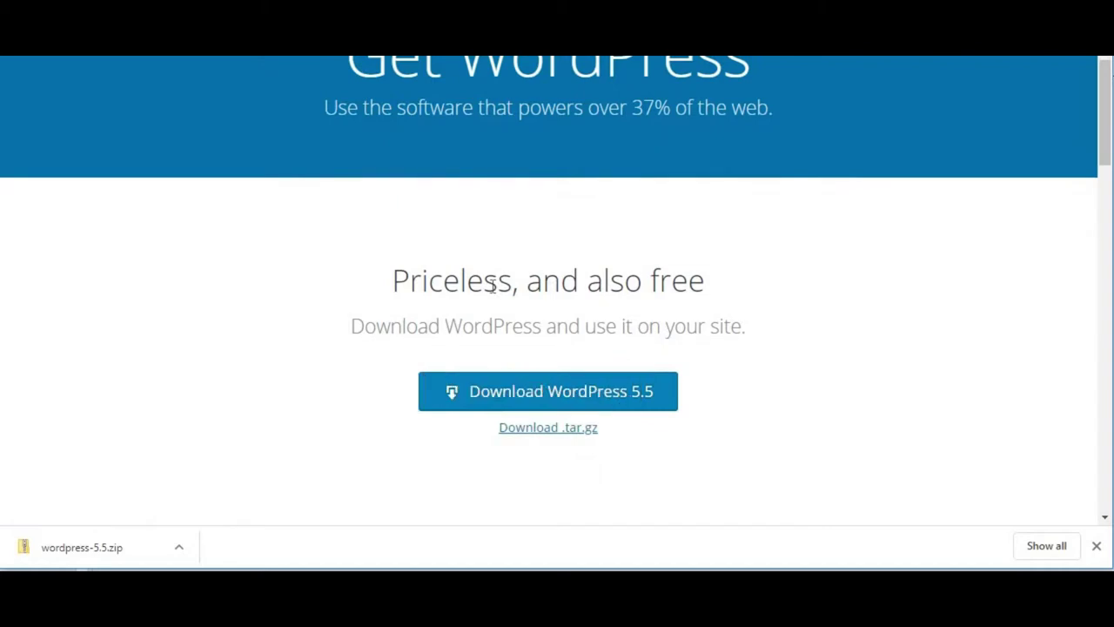
pyautogui.hotkey('alt', 'Left')
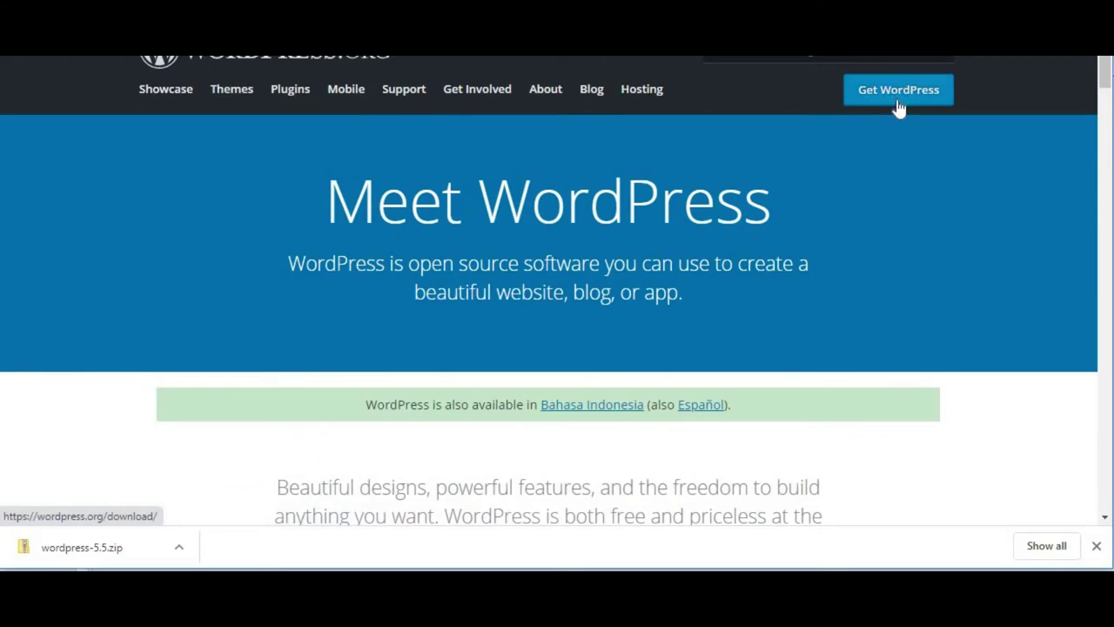
pyautogui.click(898, 101)
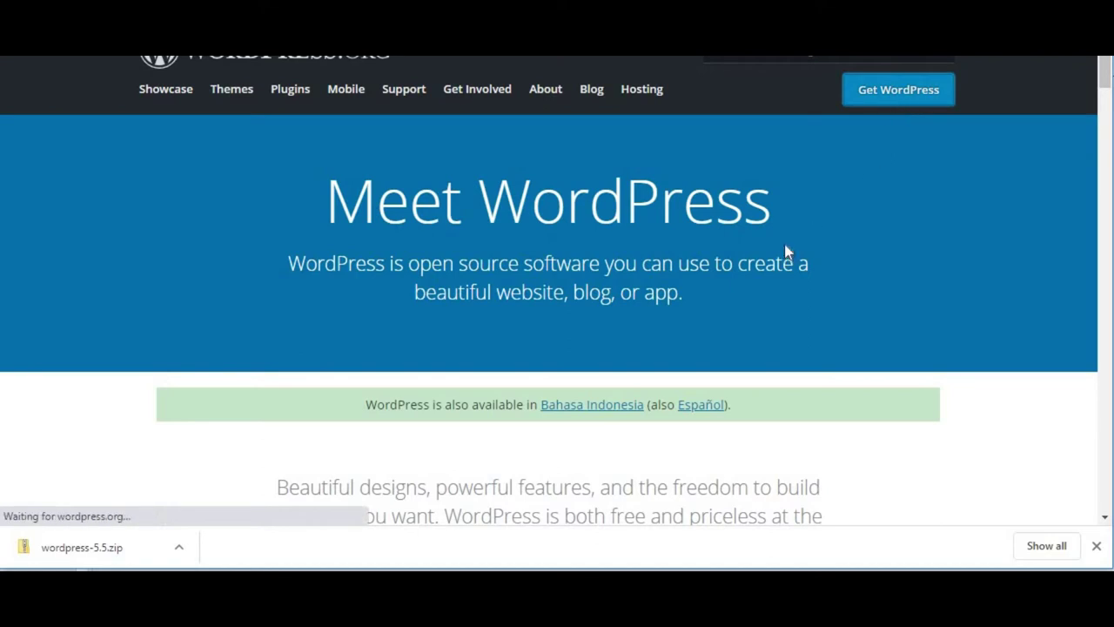
pyautogui.scroll(-4, 740, 296)
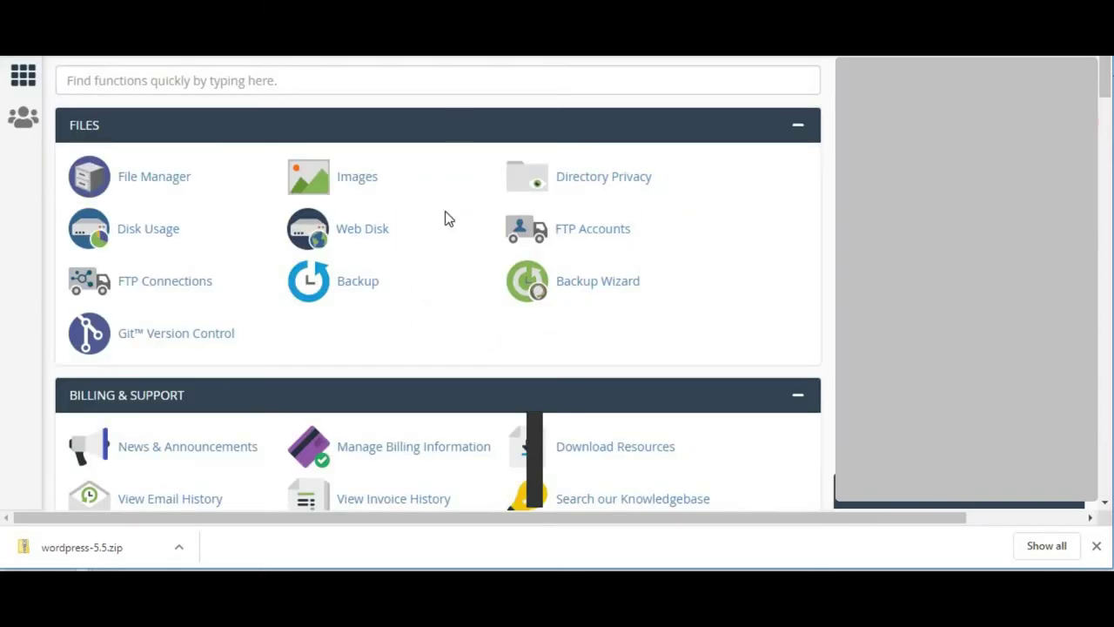
# Step: Scroll the cPanel home page down to the Domains section
pyautogui.scroll(-2, 444, 222)
pyautogui.scroll(-4, 445, 226)
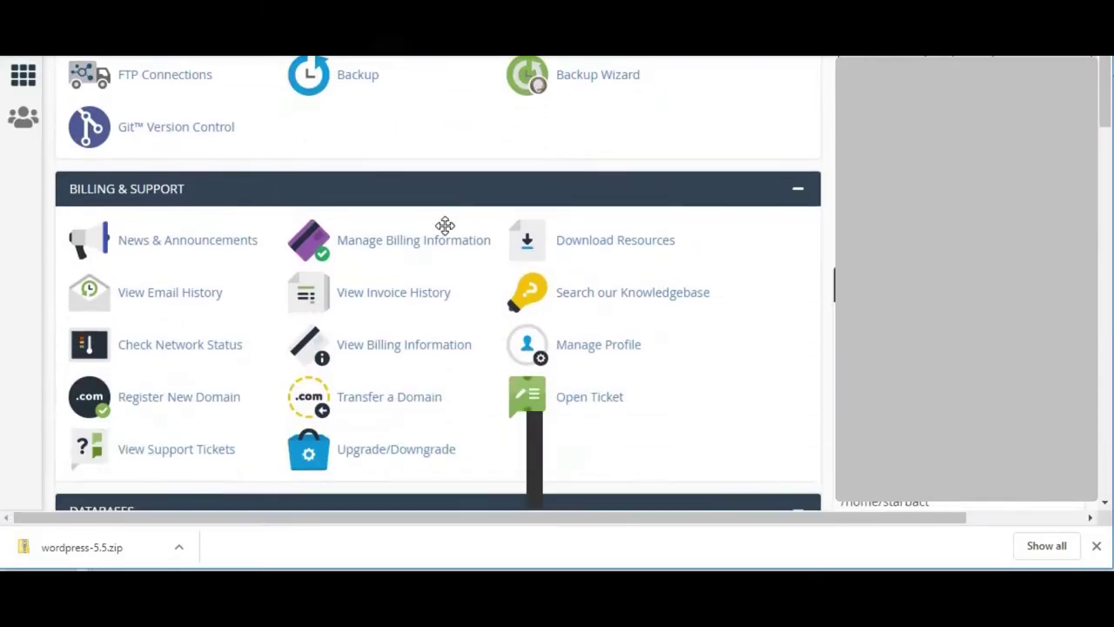
pyautogui.scroll(-2, 445, 228)
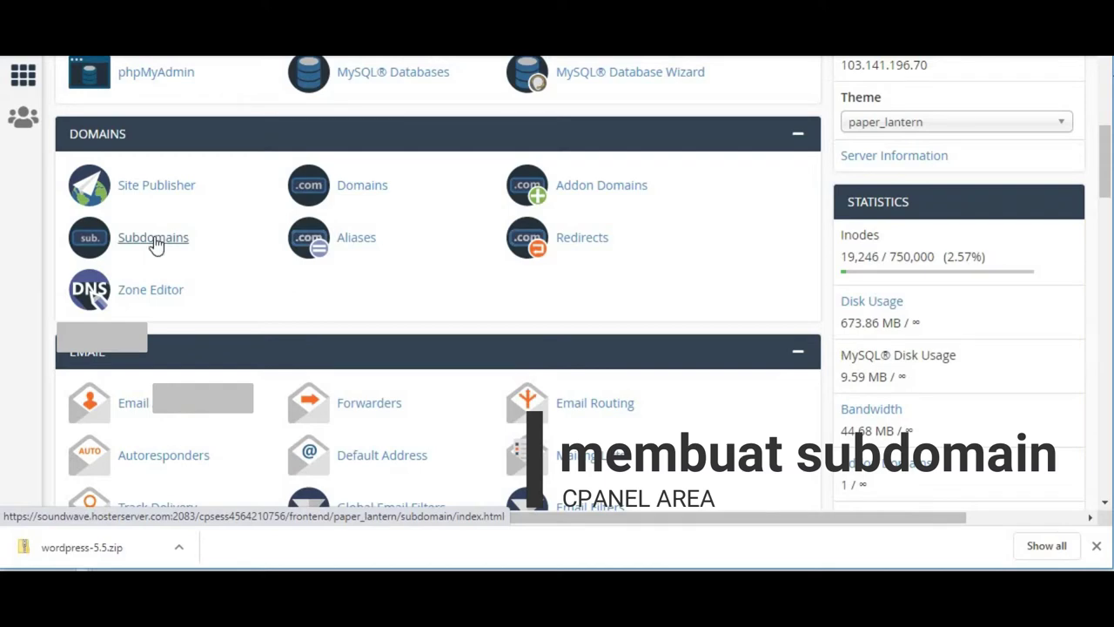
# Step: Create the subdomain demo1 under starbact.co.id in Subdomains
pyautogui.click(153, 237)
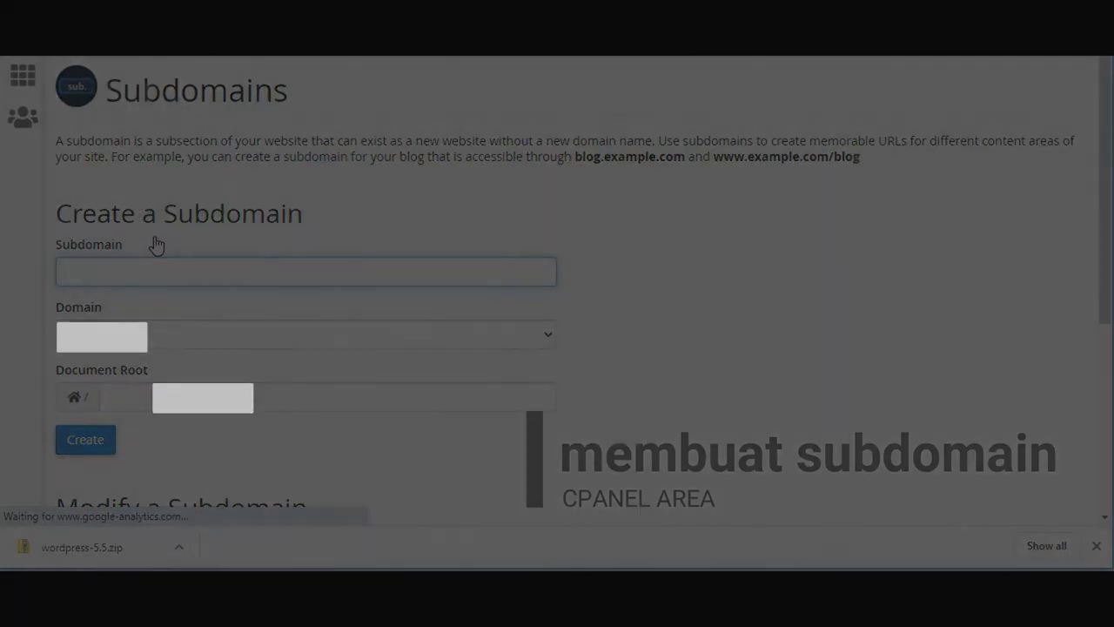
pyautogui.write('de')
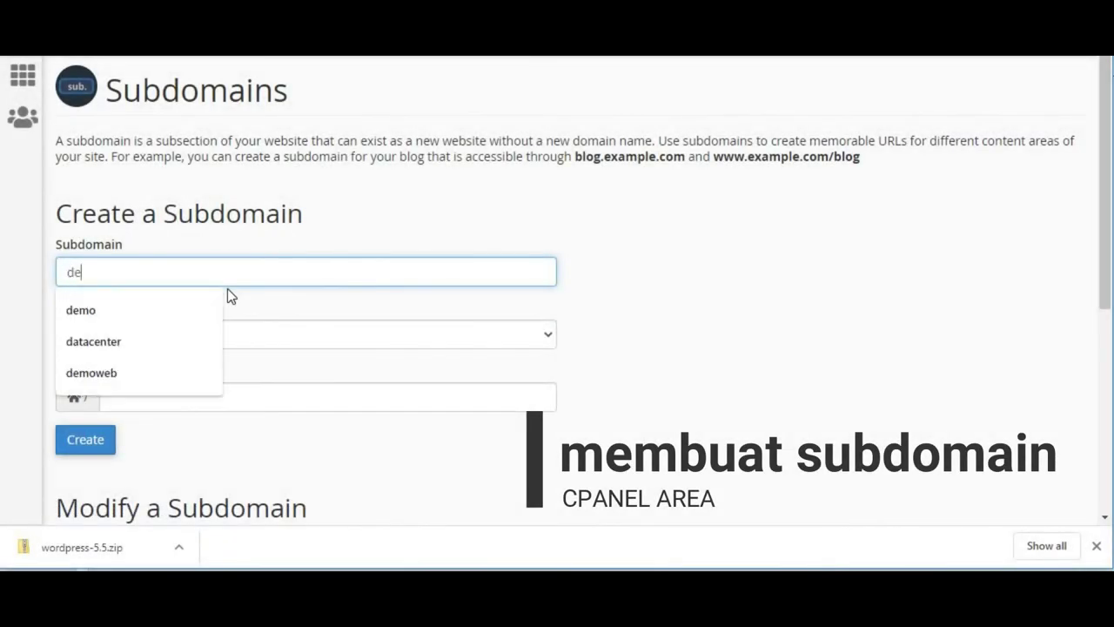
pyautogui.write('mo1')
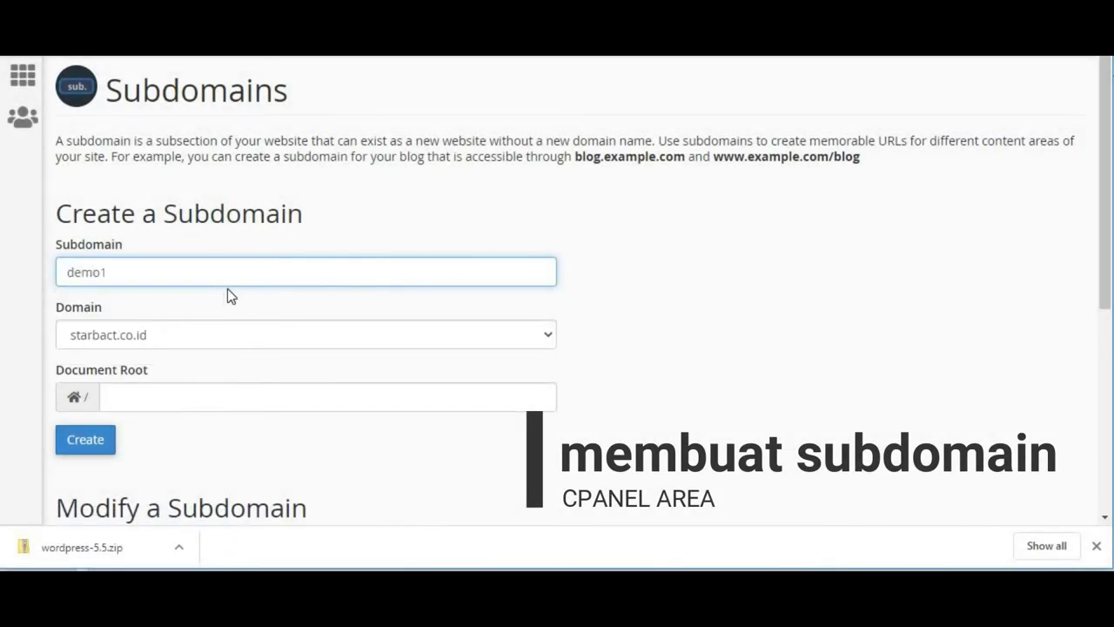
pyautogui.click(89, 442)
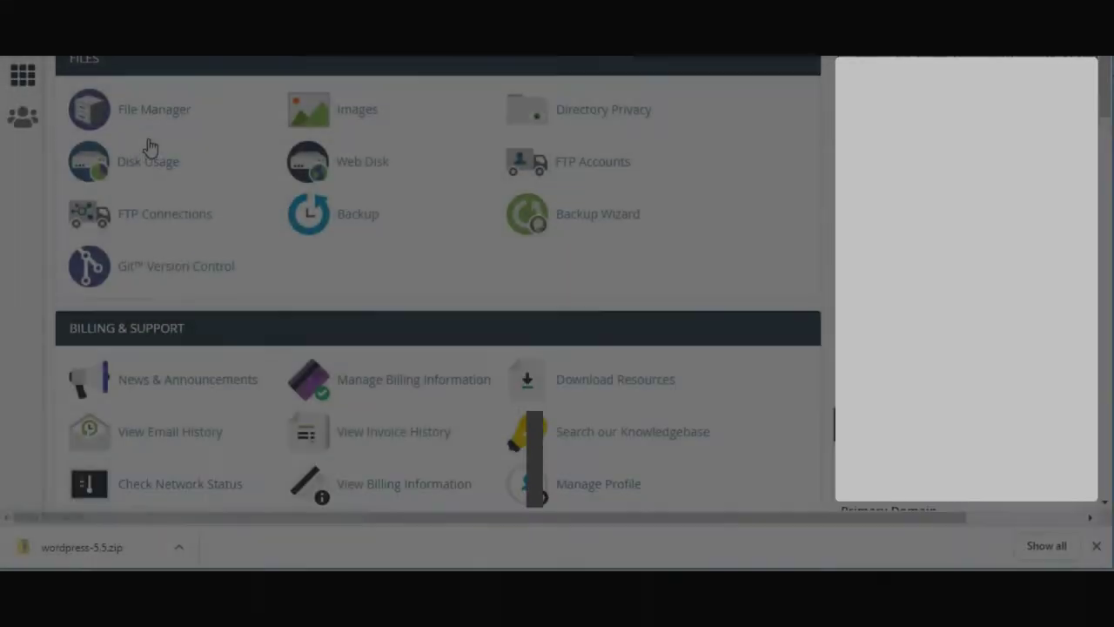
# Step: Create a new MySQL database named demo1 (starbact_demo1) in MySQL Databases
pyautogui.scroll(-1, 148, 141)
pyautogui.scroll(2, 147, 141)
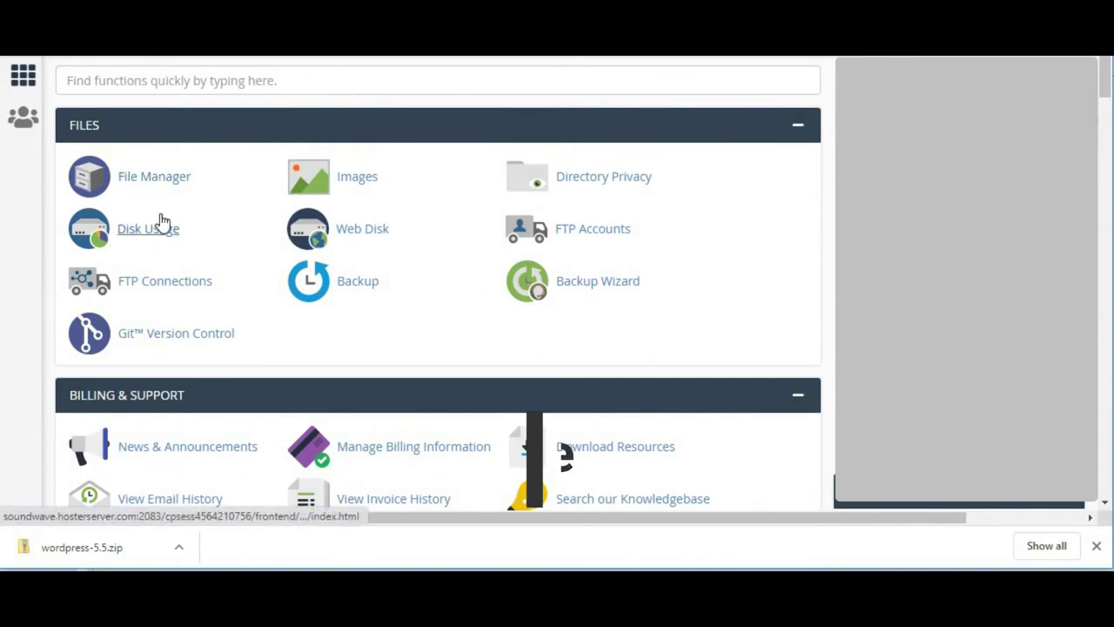
pyautogui.scroll(-2, 160, 222)
pyautogui.scroll(-2, 160, 222)
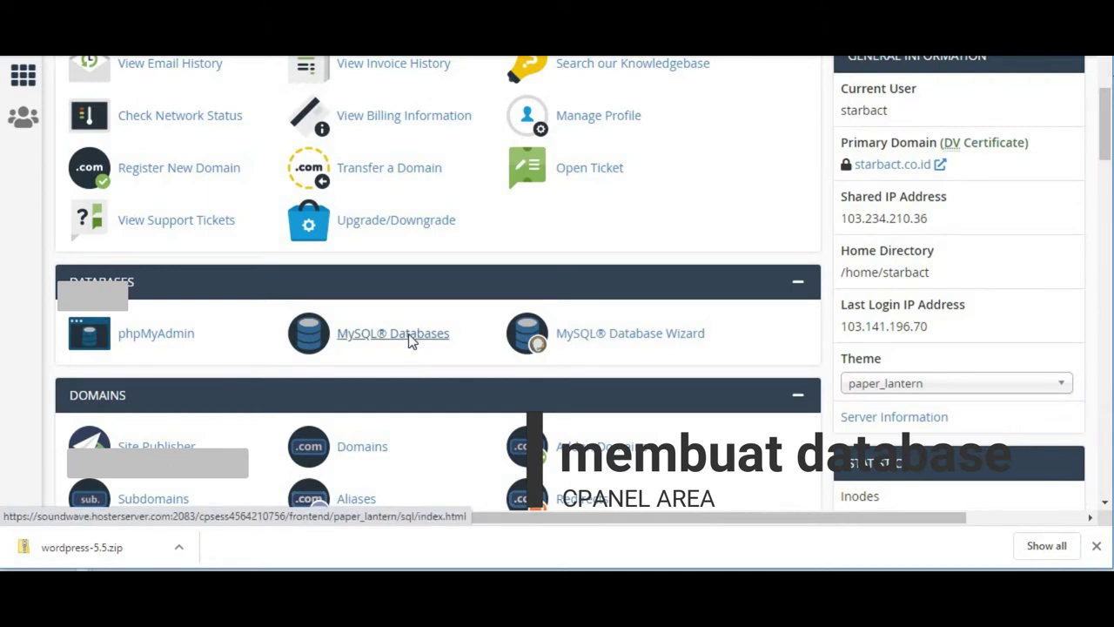
pyautogui.click(410, 341)
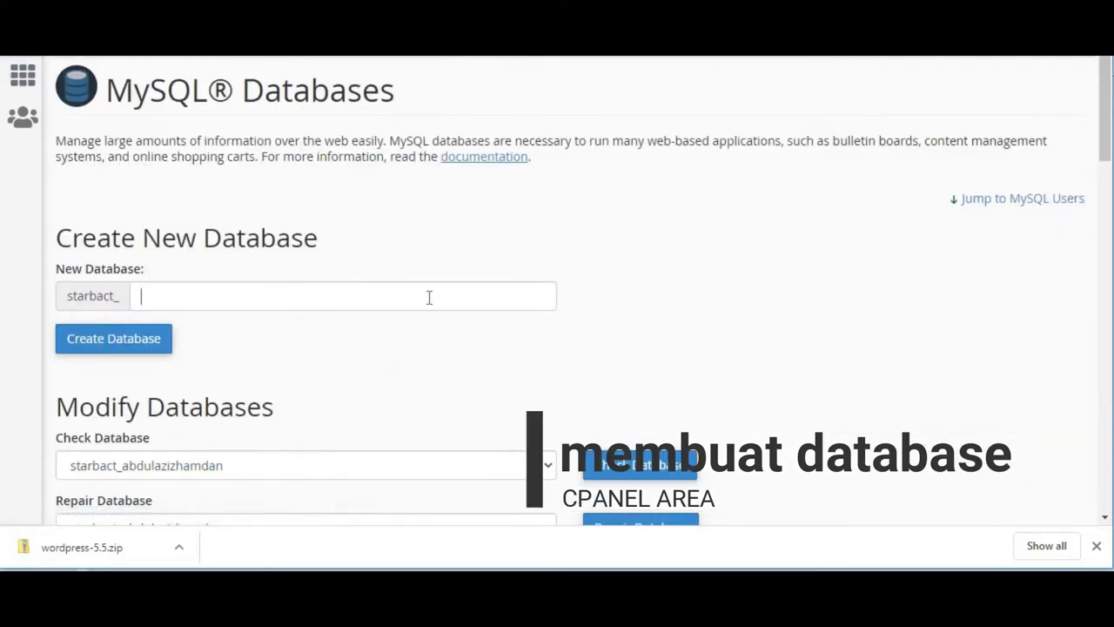
pyautogui.click(429, 298)
pyautogui.write('de')
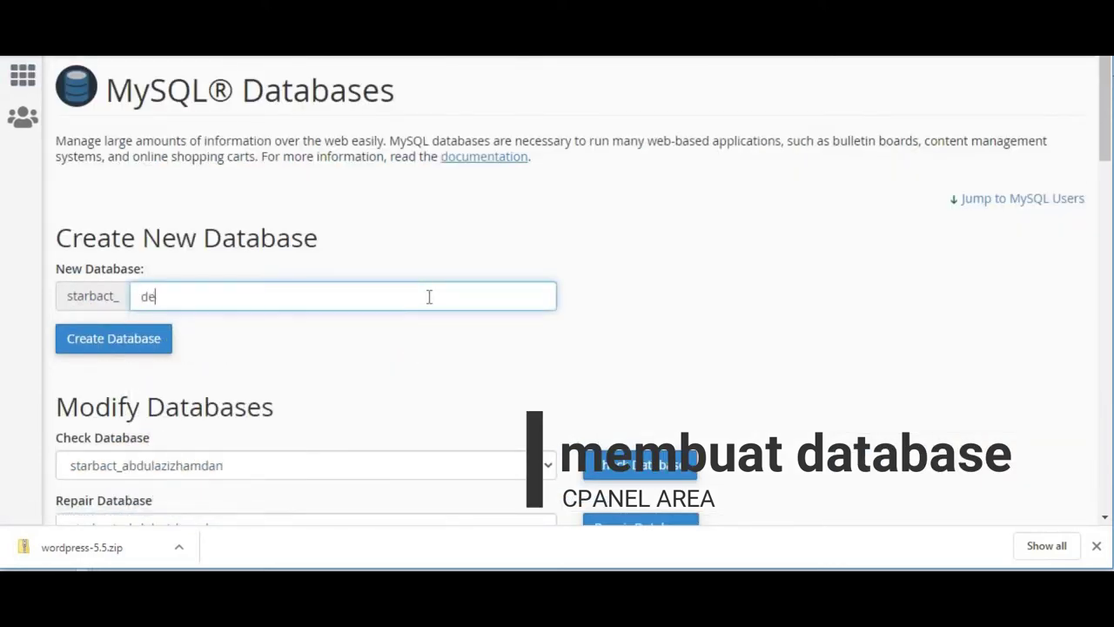
pyautogui.write('mo1')
pyautogui.click(133, 347)
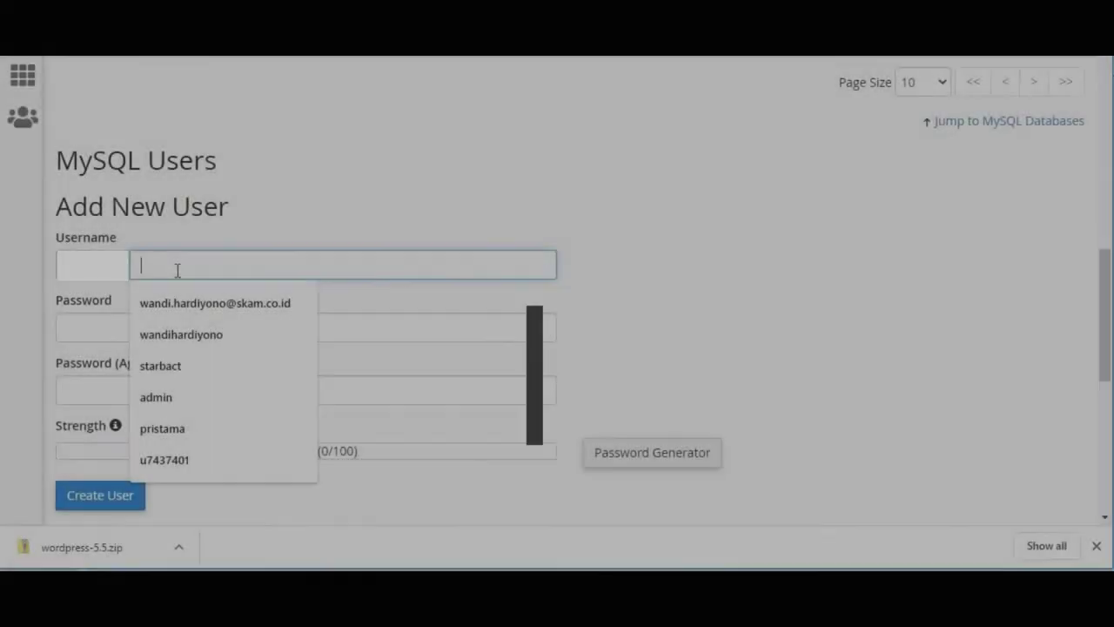
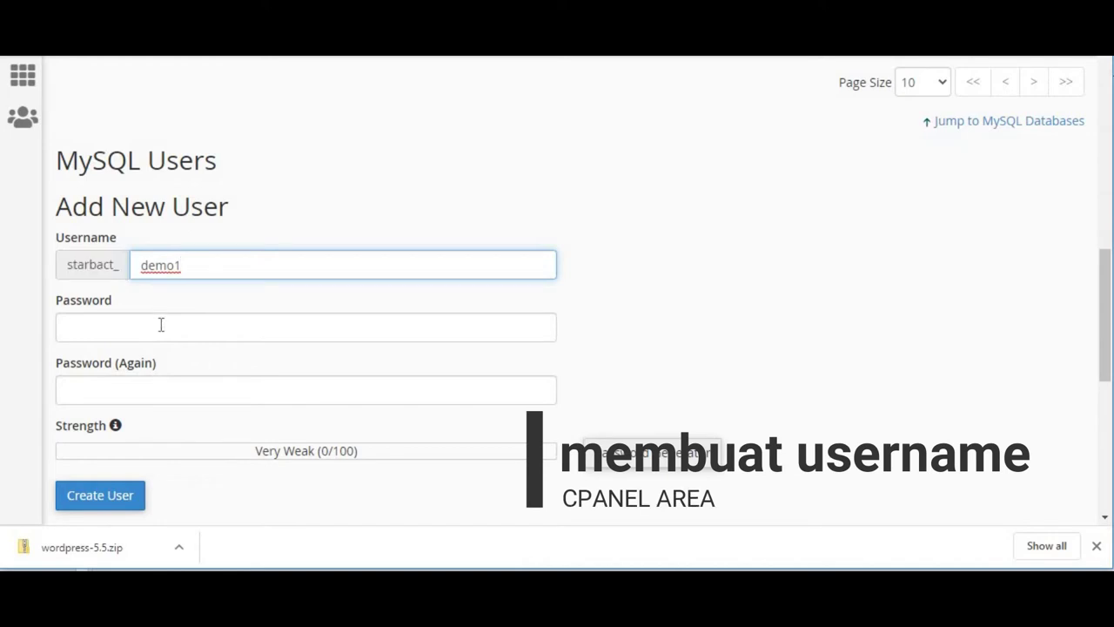
# Step: Create MySQL user demo1 with a password and add it to the demo1 database
pyautogui.click(161, 324)
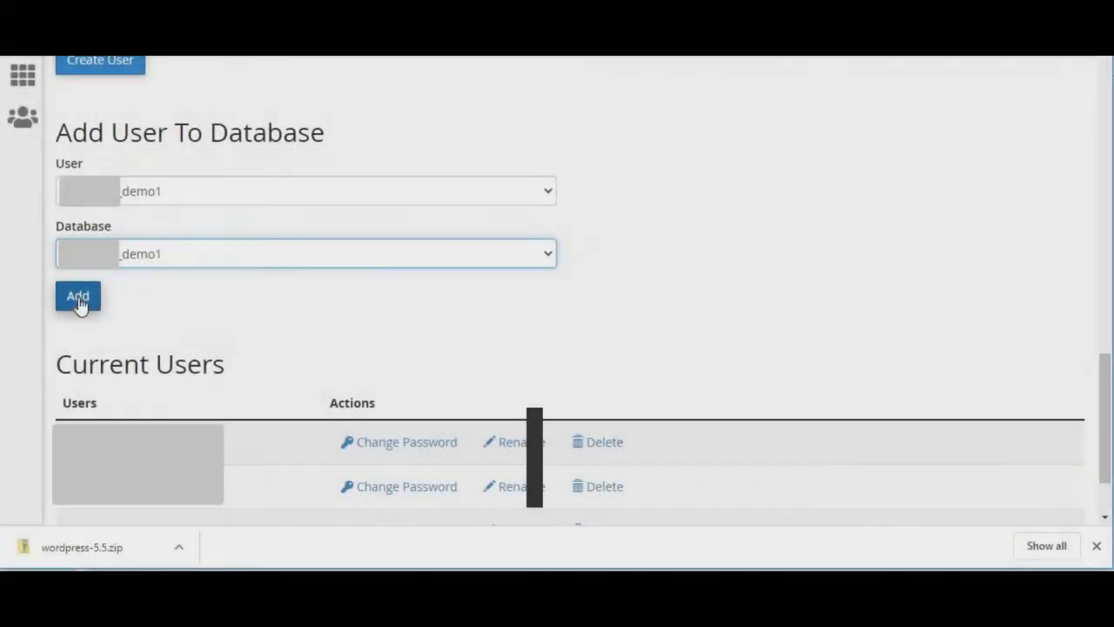
pyautogui.click(79, 298)
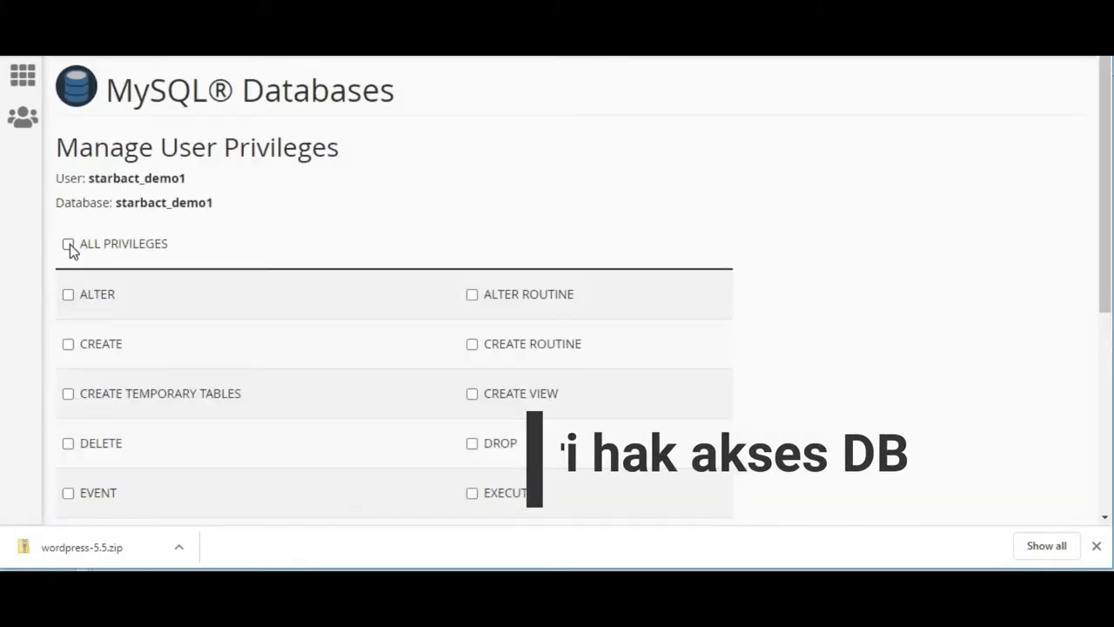
# Step: Grant the demo1 user ALL PRIVILEGES on the demo1 database and save the changes
pyautogui.click(68, 246)
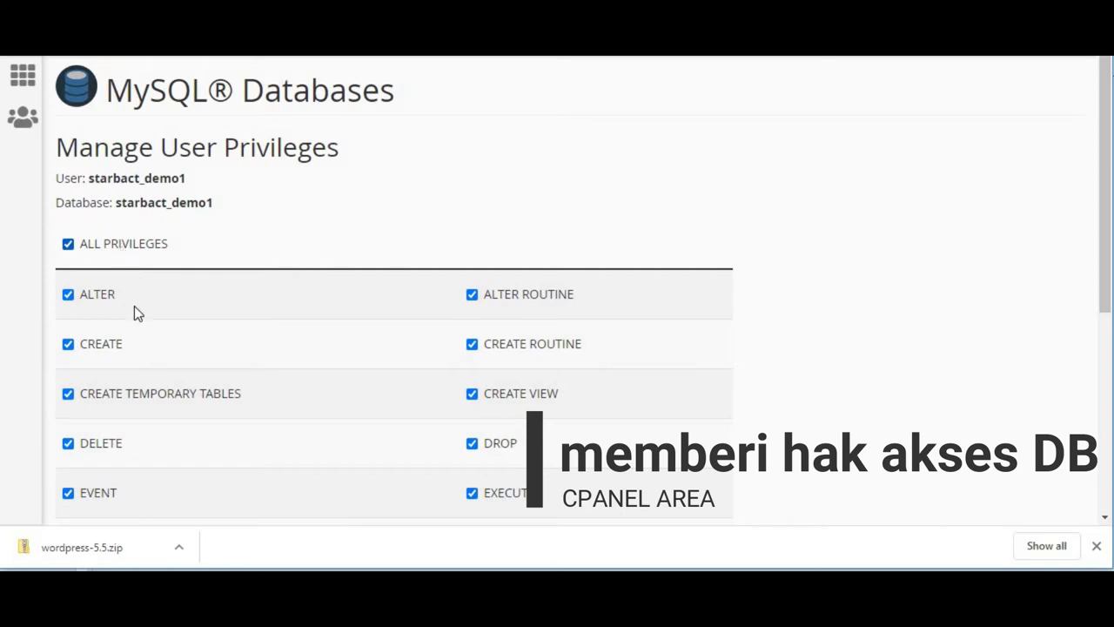
pyautogui.scroll(-3, 139, 322)
pyautogui.scroll(-1, 145, 333)
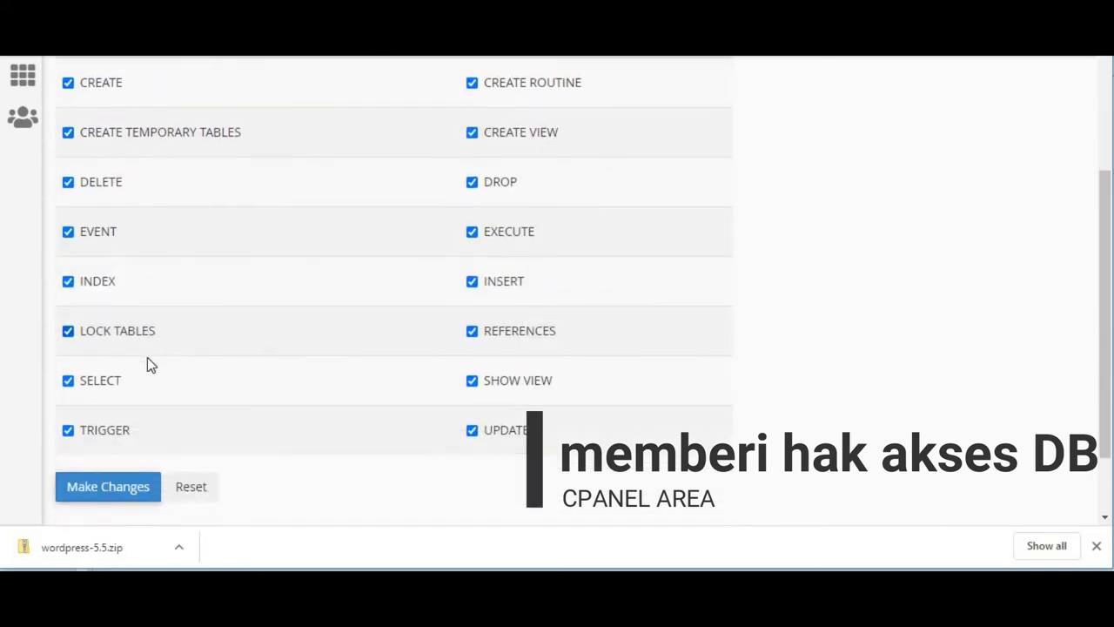
pyautogui.scroll(-2, 147, 364)
pyautogui.click(110, 412)
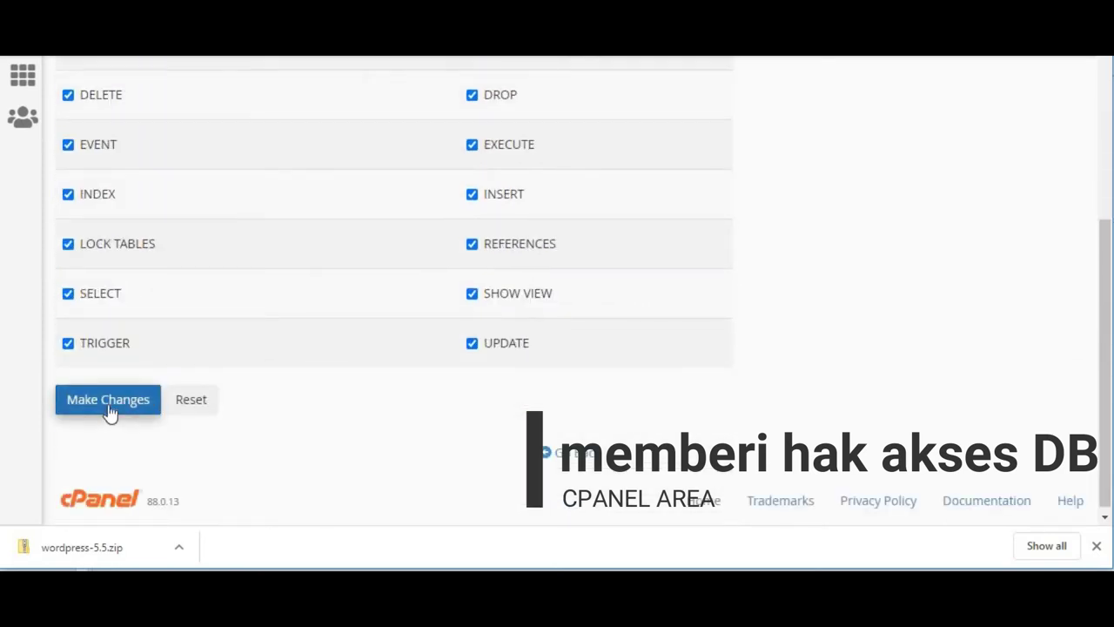
pyautogui.click(109, 402)
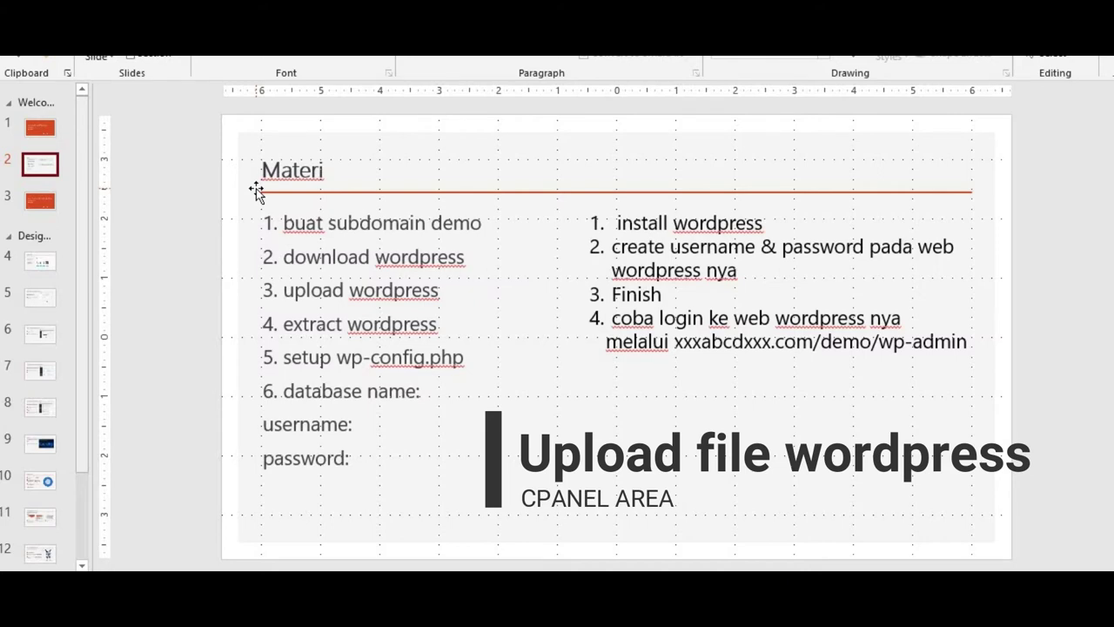
# Step: Switch from PowerPoint back to the Chrome window showing cPanel with Alt+Tab
pyautogui.hotkey('alt', 'Tab')
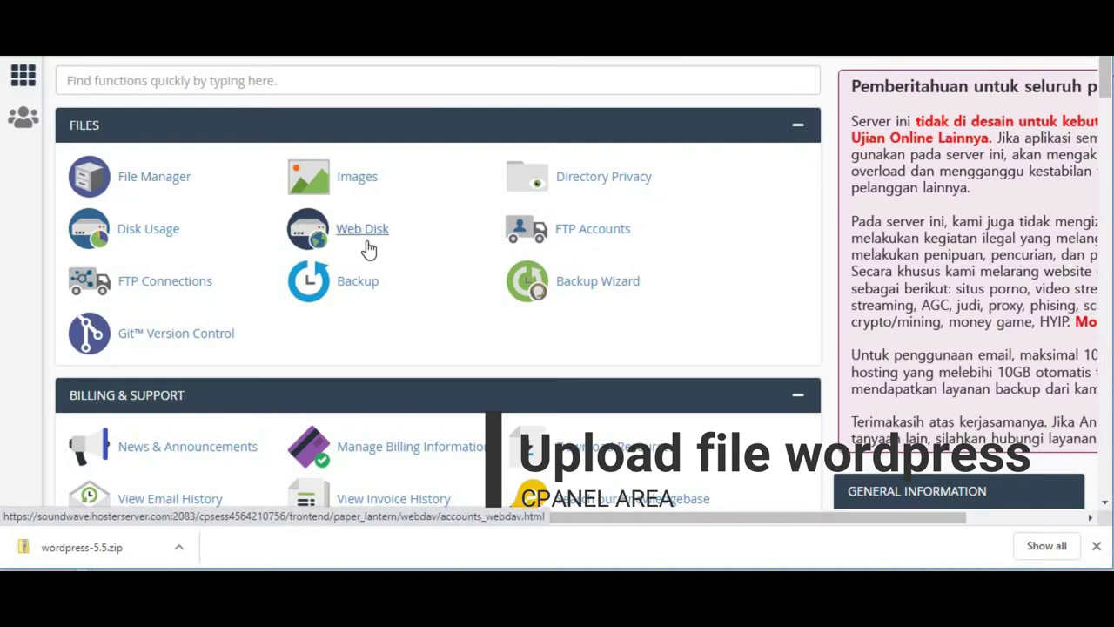
# Step: Open File Manager on the demo1 subdomain folder, which holds only cgi-bin
pyautogui.click(154, 177)
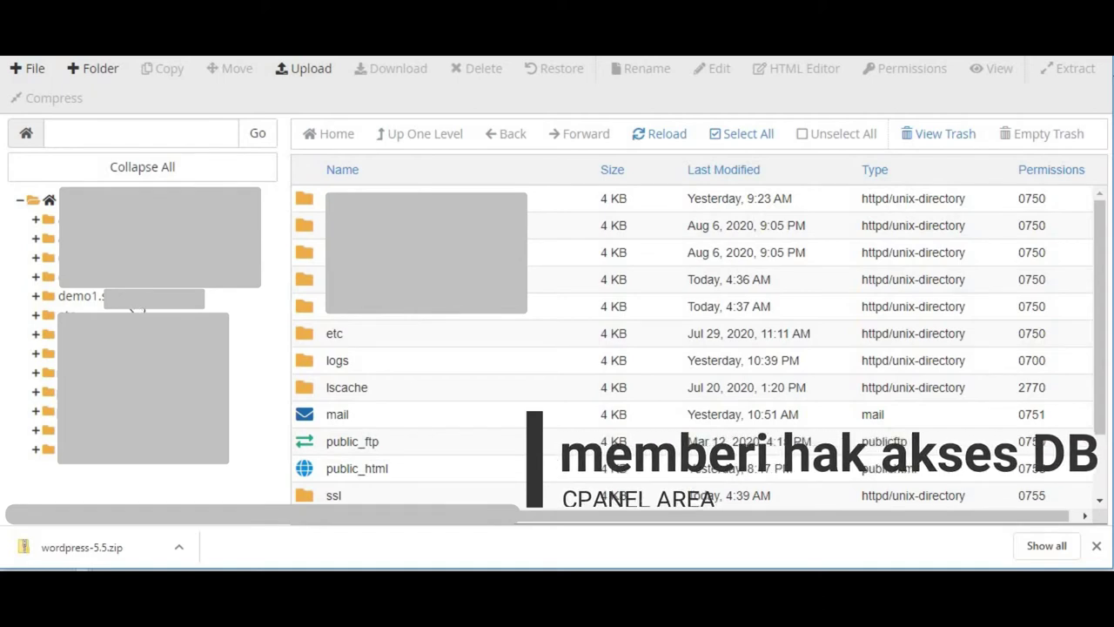
pyautogui.click(135, 291)
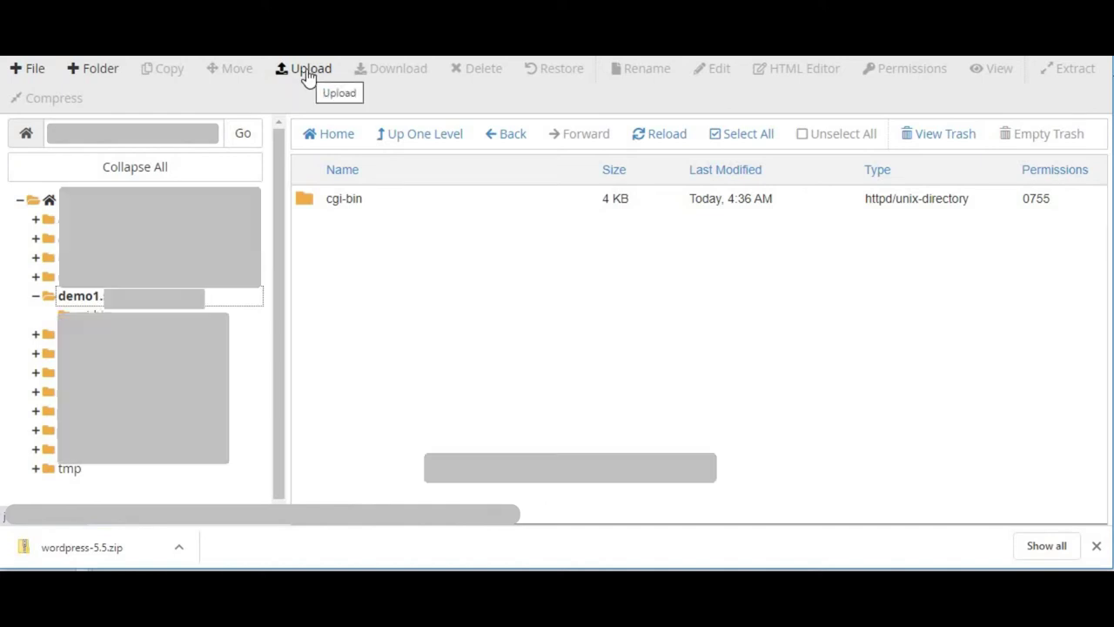
# Step: Upload wordpress-5.5.zip from the Desktop WORDPRESS folder into the demo1 folder
pyautogui.click(307, 72)
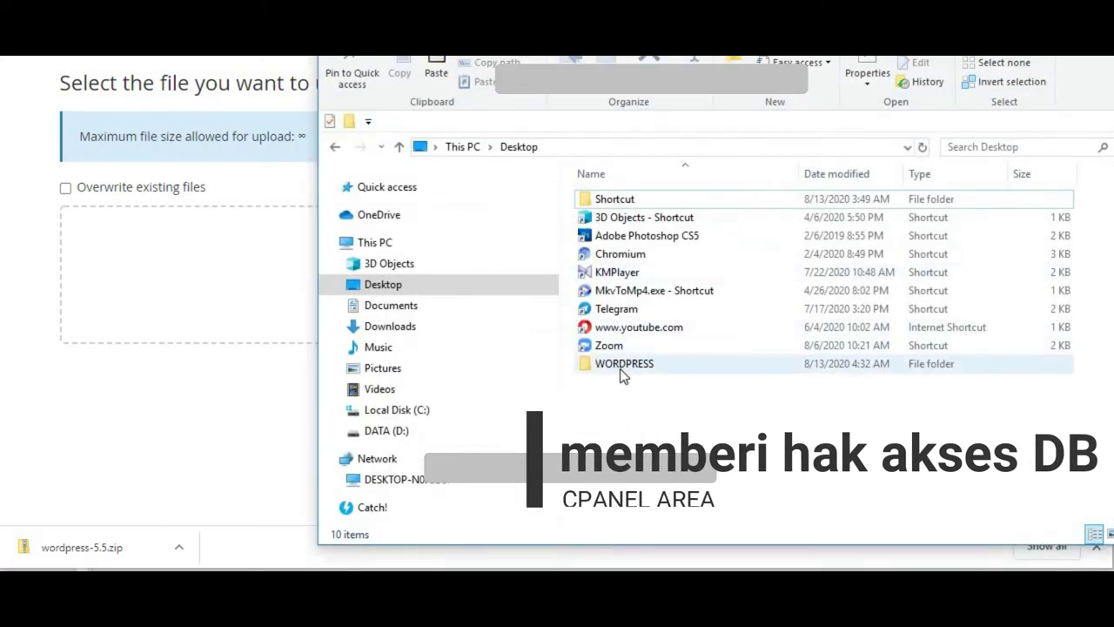
pyautogui.doubleClick(621, 367)
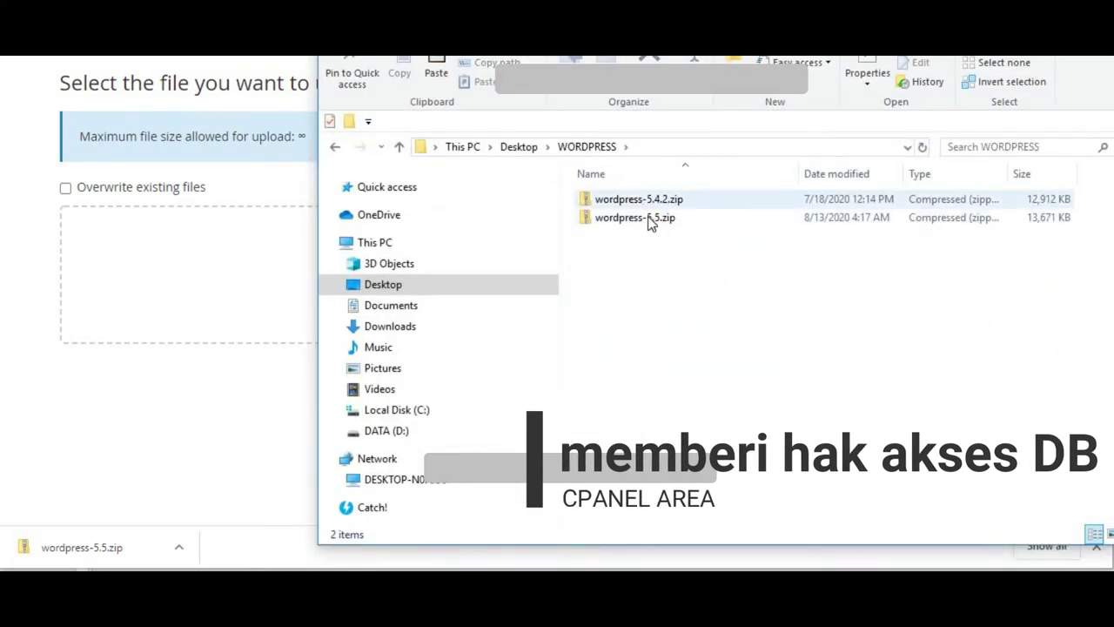
pyautogui.click(651, 221)
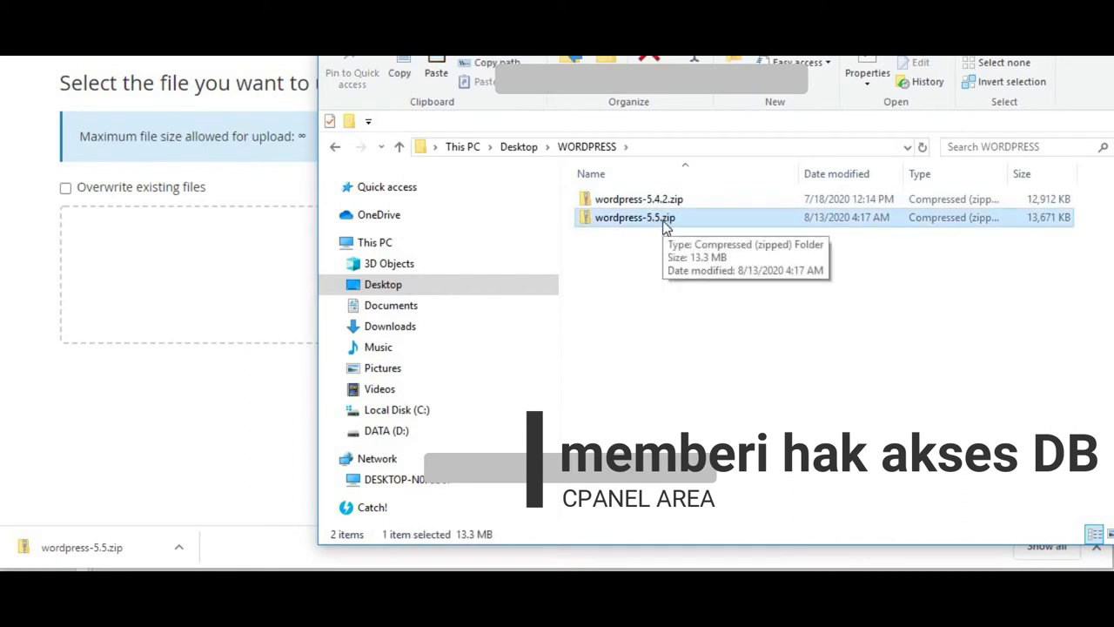
pyautogui.moveTo(665, 227); pyautogui.dragTo(203, 324)
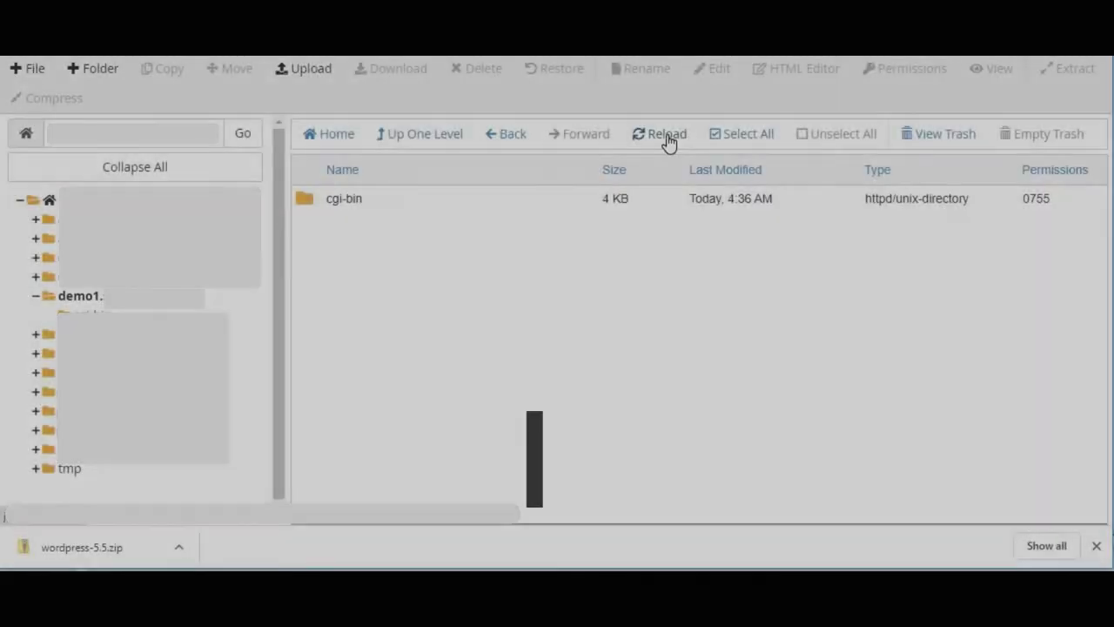
pyautogui.click(667, 136)
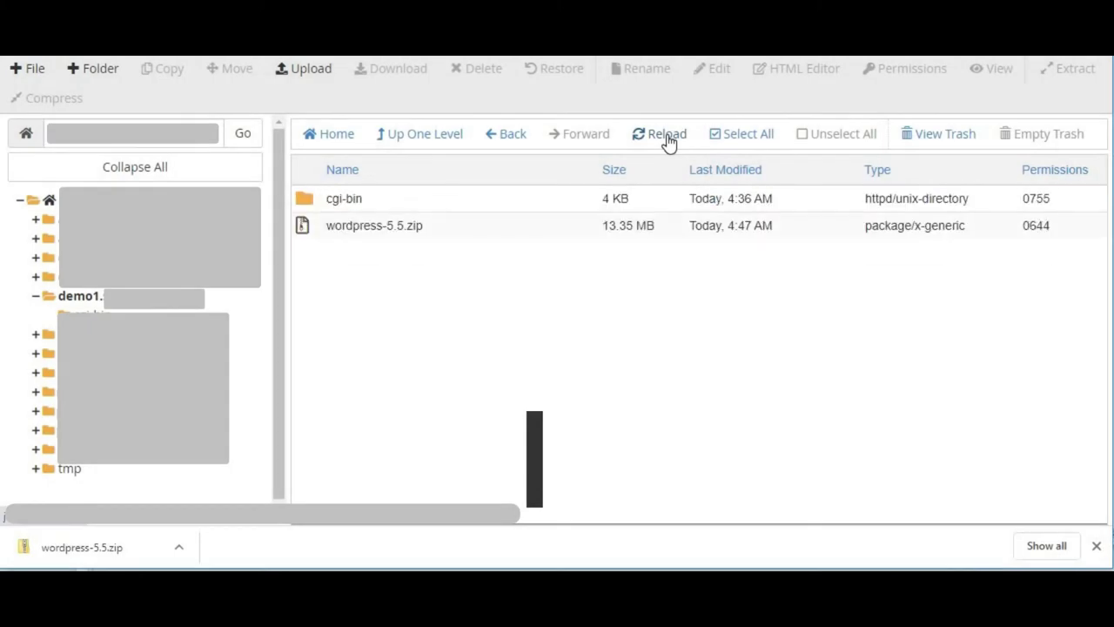
pyautogui.click(445, 225)
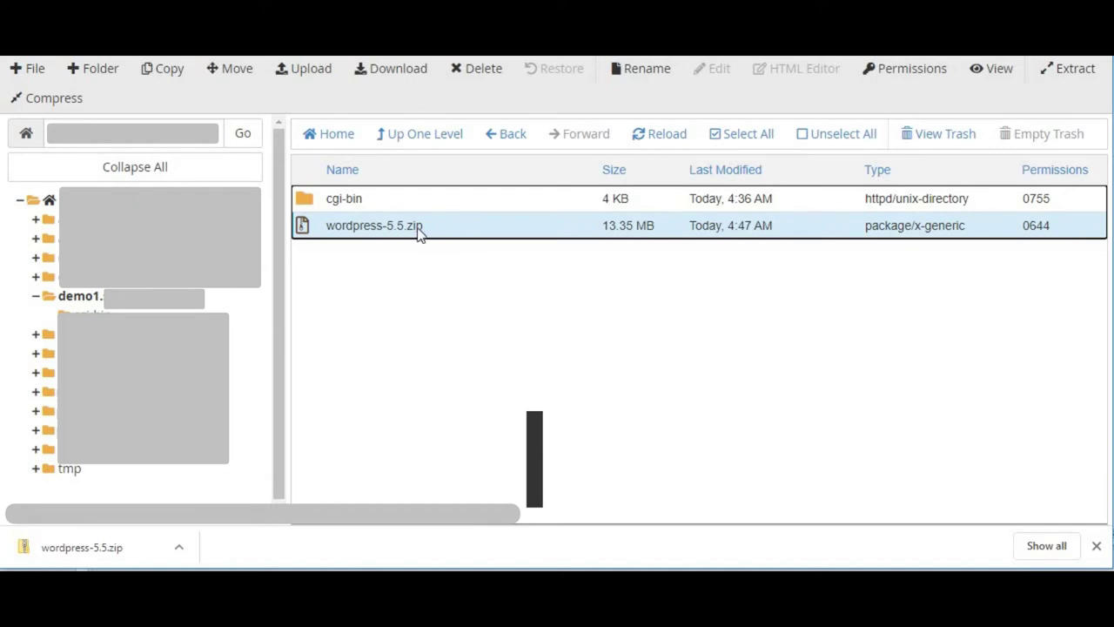
# Step: Extract wordpress-5.5.zip in demo1, producing a wordpress folder beside it
pyautogui.rightClick(302, 227)
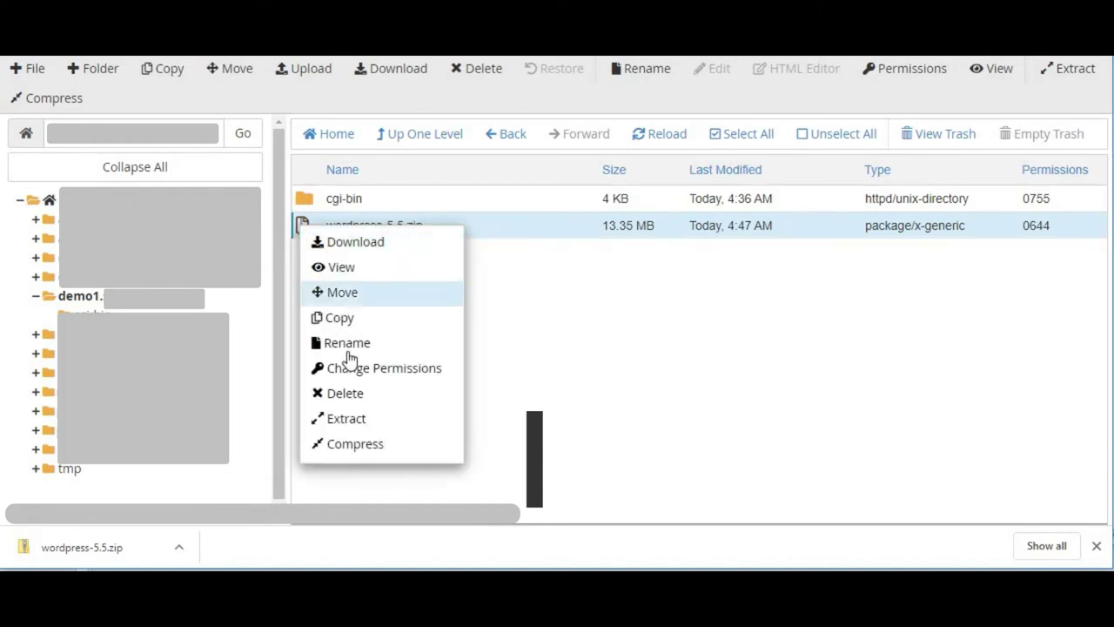
pyautogui.click(356, 422)
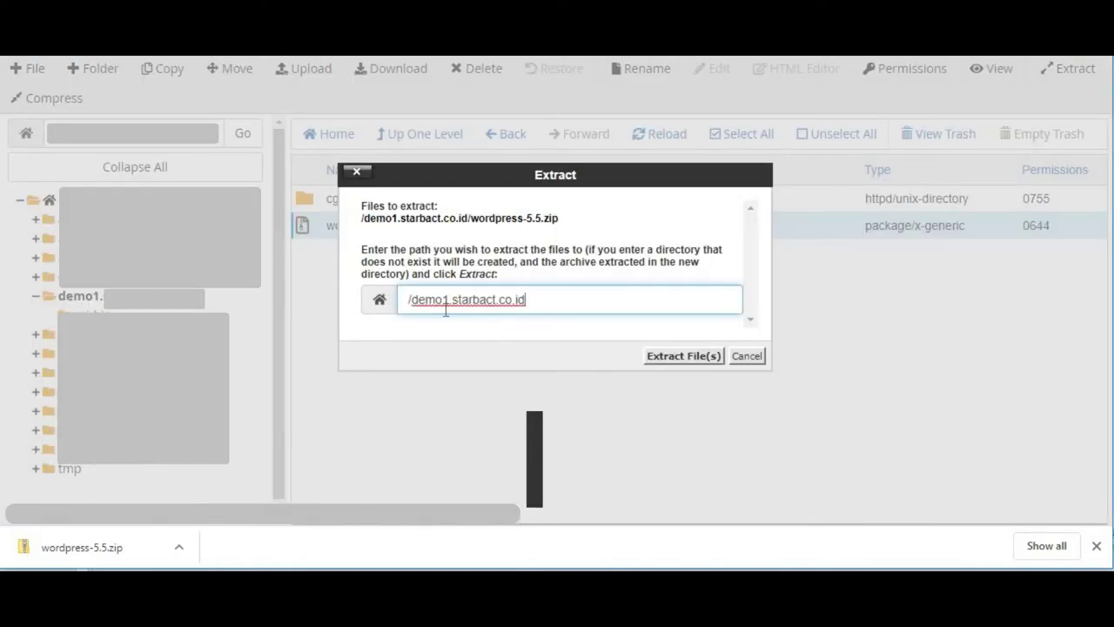
pyautogui.click(679, 360)
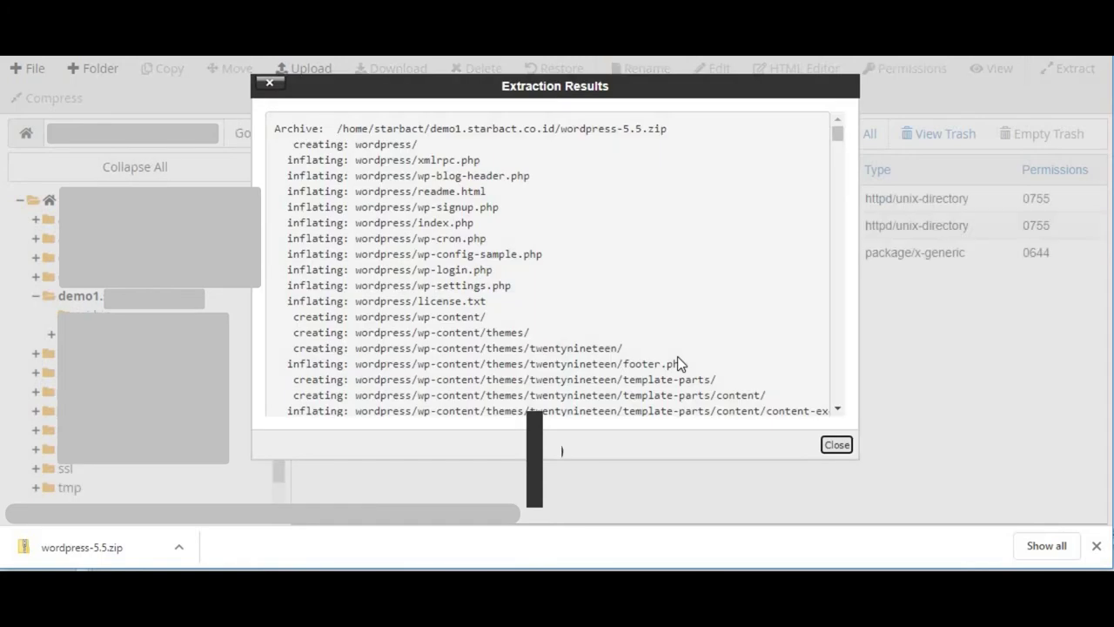
pyautogui.click(836, 445)
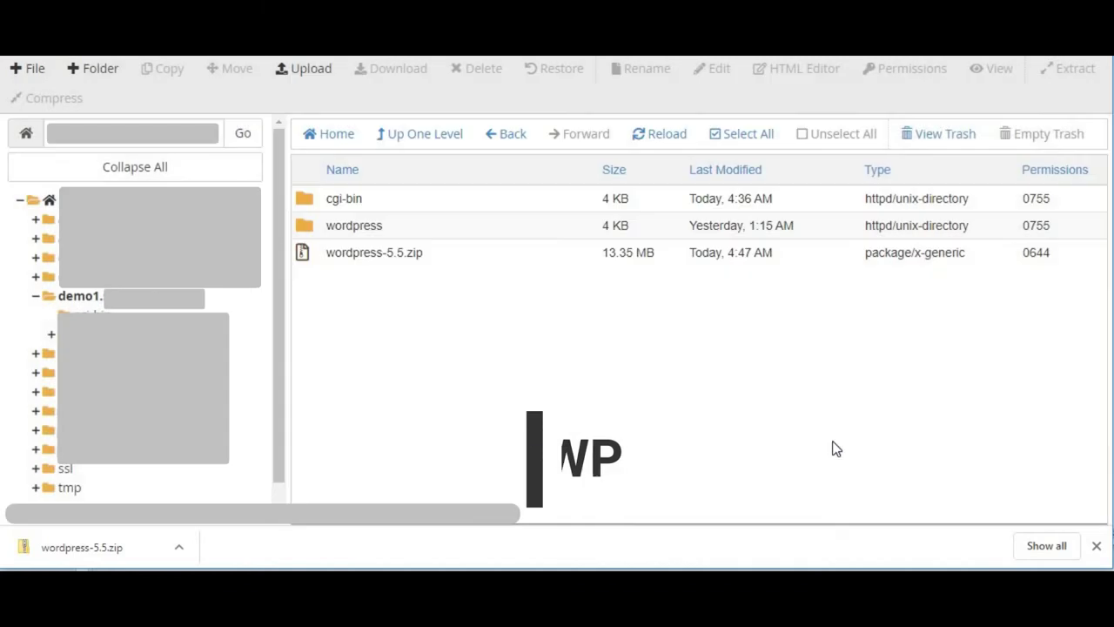
# Step: Move every file from the wordpress folder up into the demo1 root
pyautogui.doubleClick(302, 227)
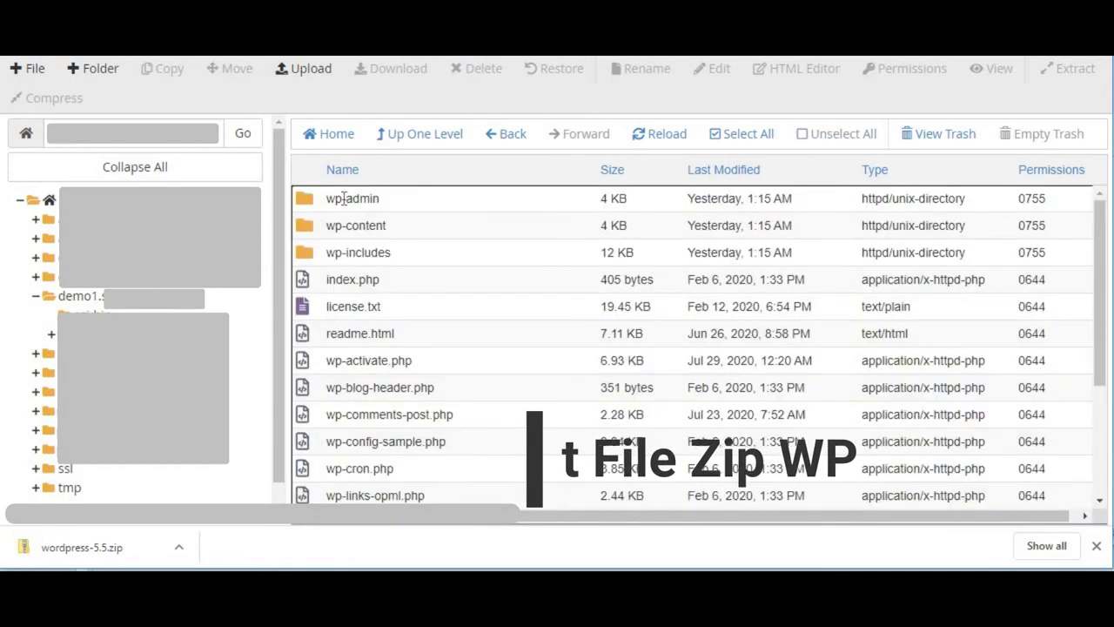
pyautogui.click(343, 198)
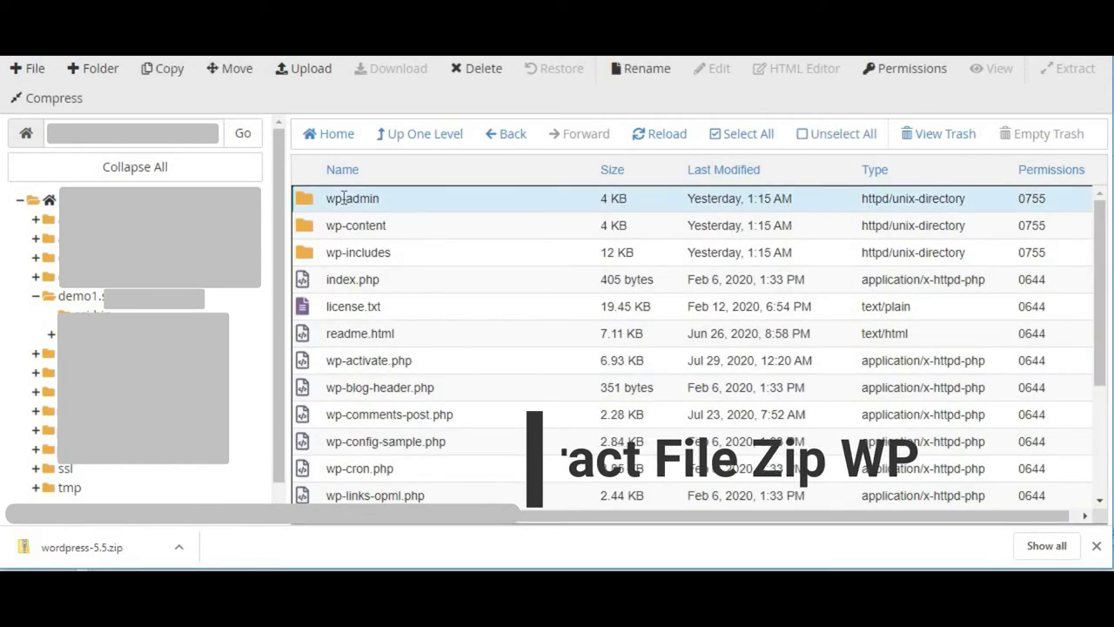
pyautogui.click(737, 138)
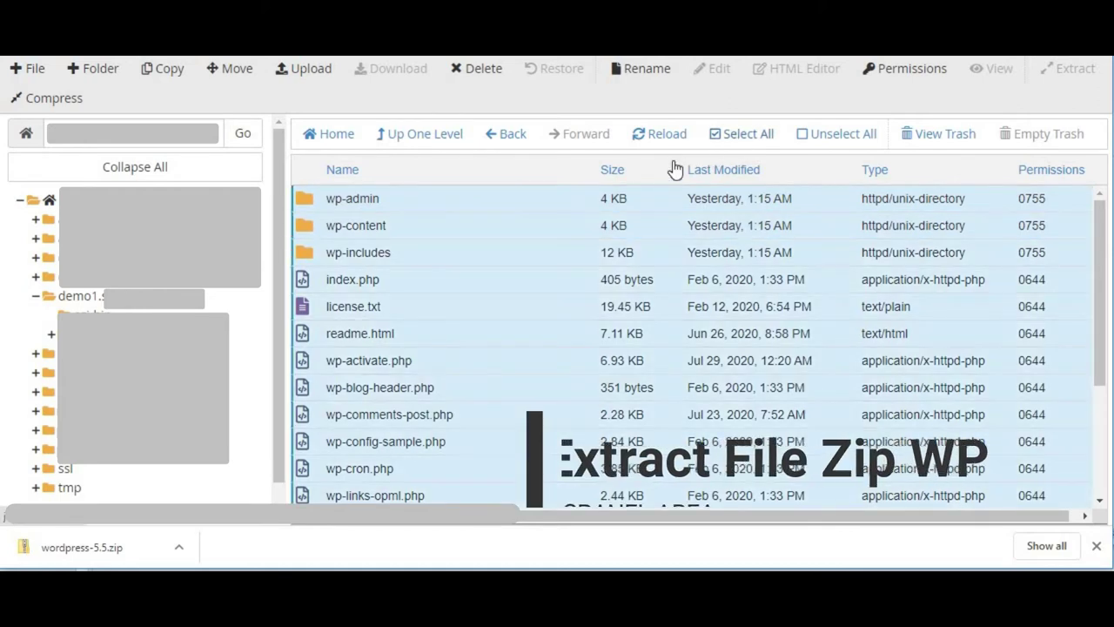
pyautogui.rightClick(447, 234)
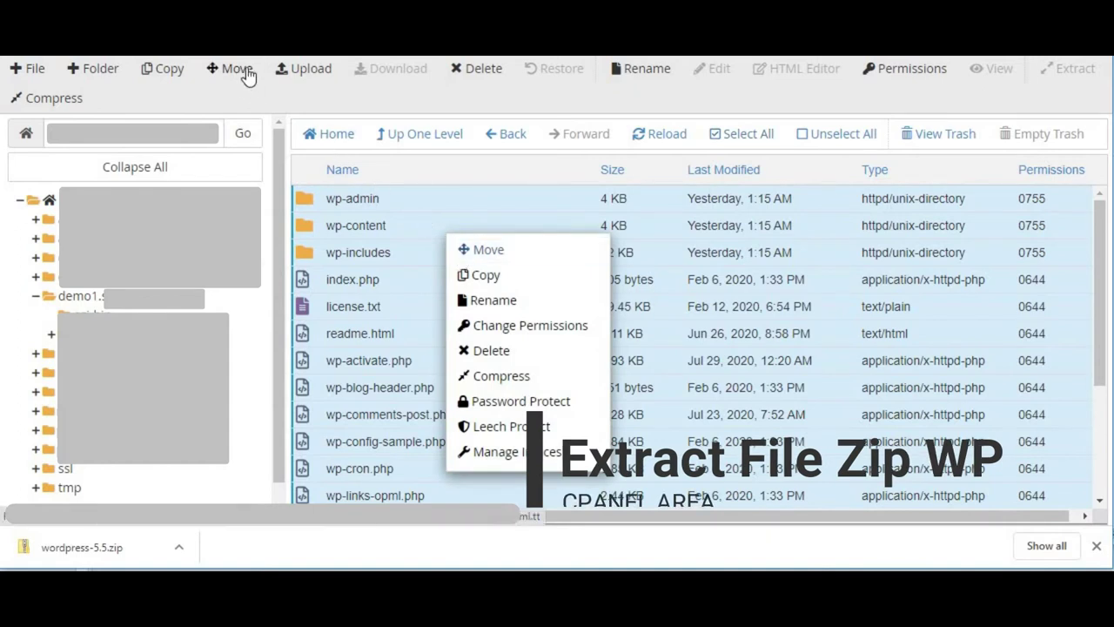
pyautogui.click(482, 250)
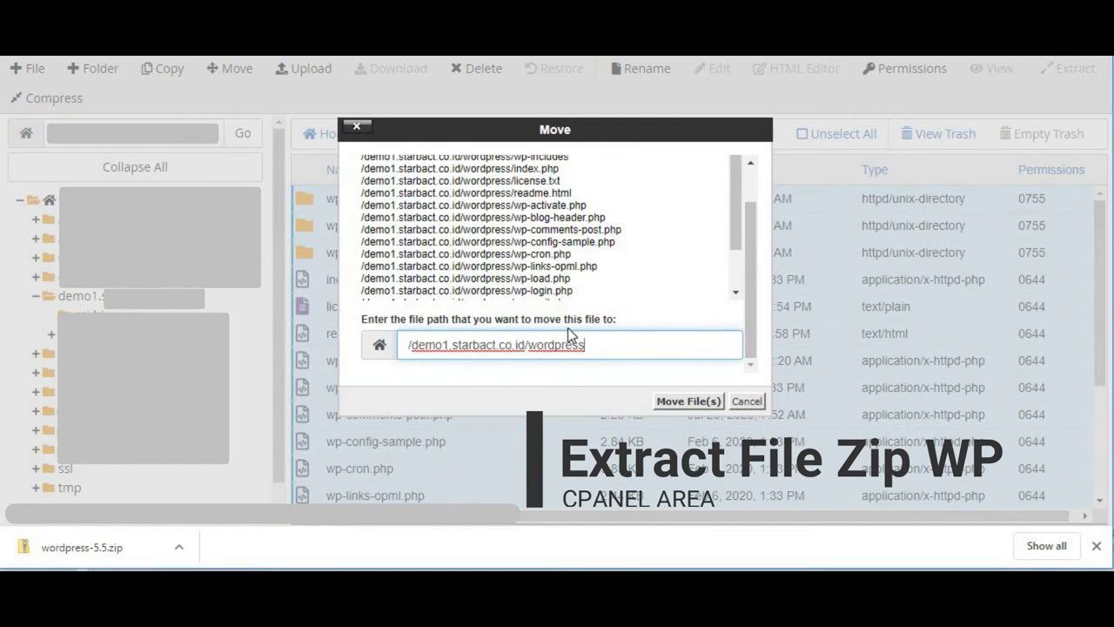
pyautogui.press('BackSpace')
pyautogui.press('BackSpace')
pyautogui.press('BackSpace')
pyautogui.press('BackSpace')
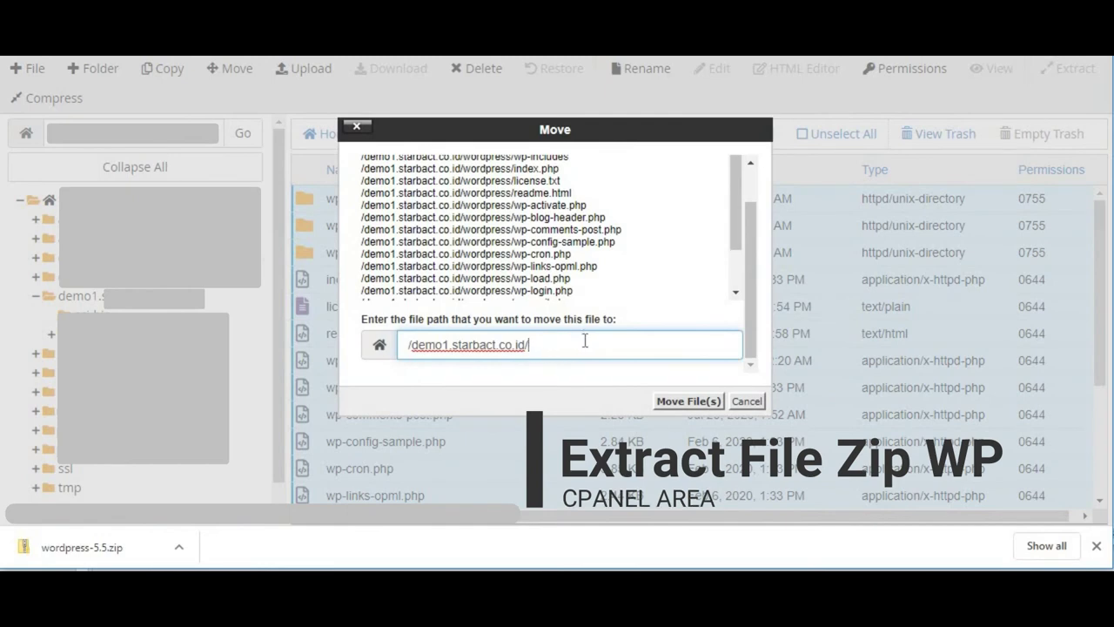
pyautogui.click(676, 406)
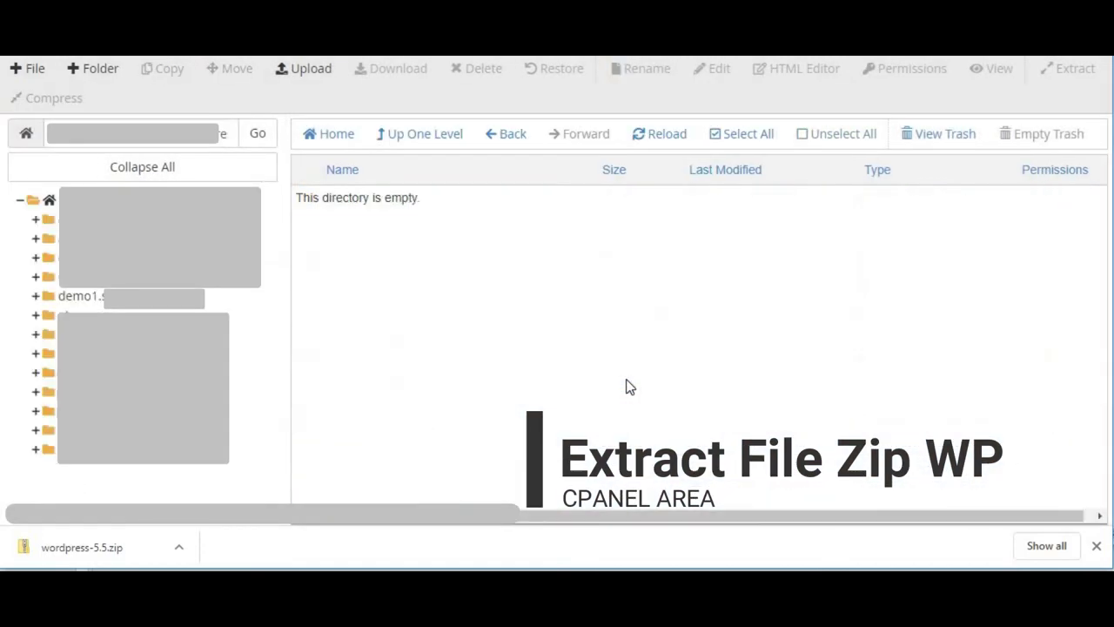
# Step: Permanently delete the empty wordpress folder from demo1, skipping the trash
pyautogui.click(429, 144)
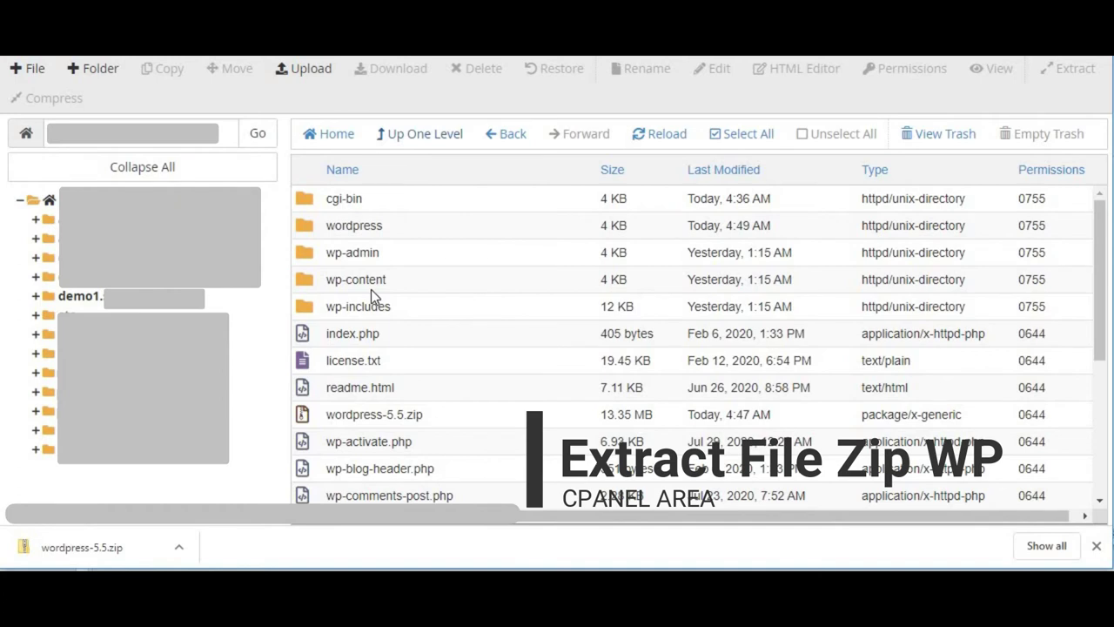
pyautogui.click(299, 225)
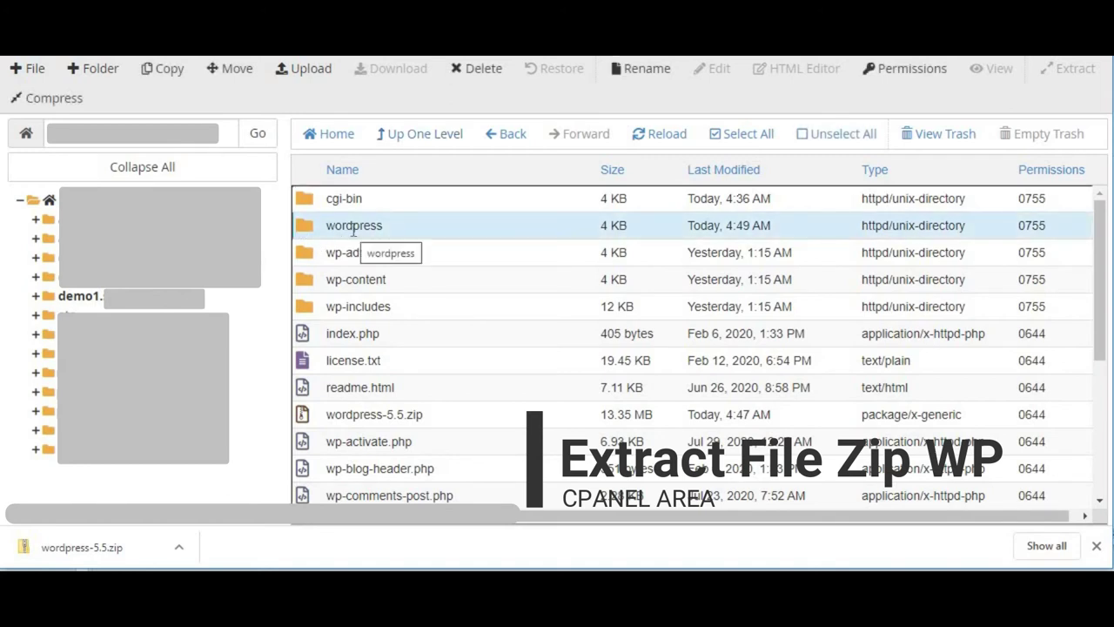
pyautogui.click(485, 71)
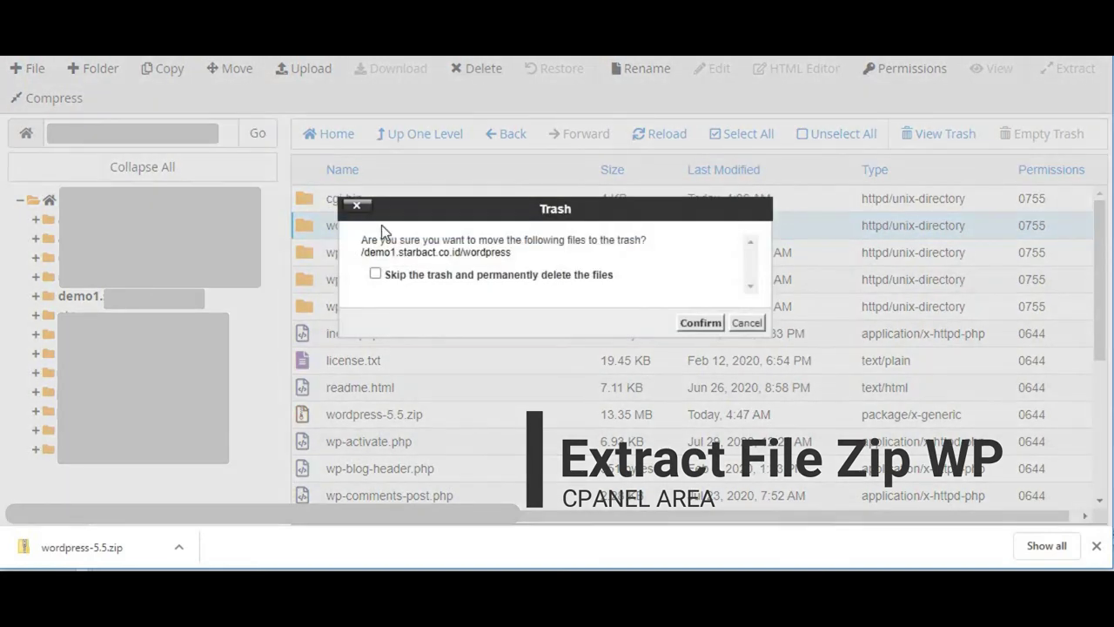
pyautogui.click(375, 274)
pyautogui.click(689, 327)
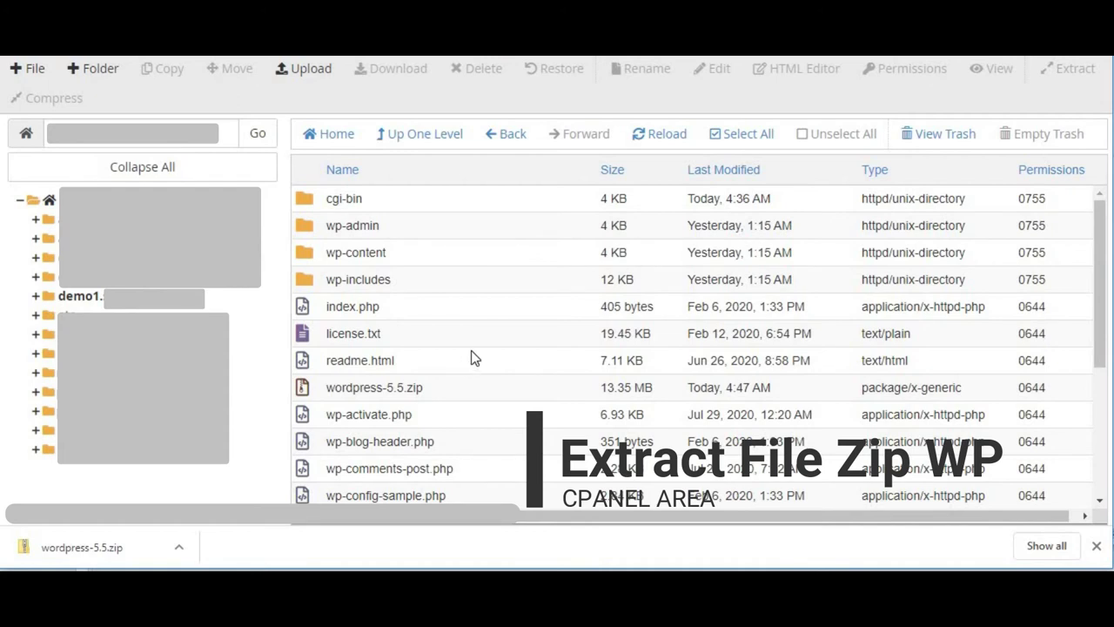
# Step: Rename wp-config-sample.php in the demo1 folder to wp-config.php
pyautogui.click(471, 356)
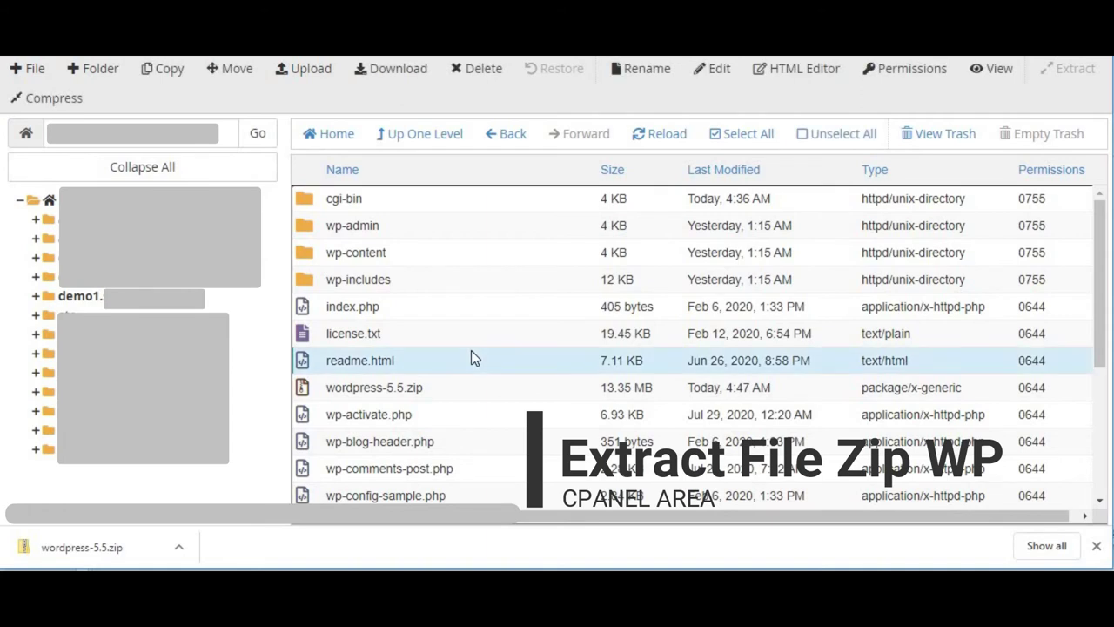
pyautogui.scroll(-3, 471, 356)
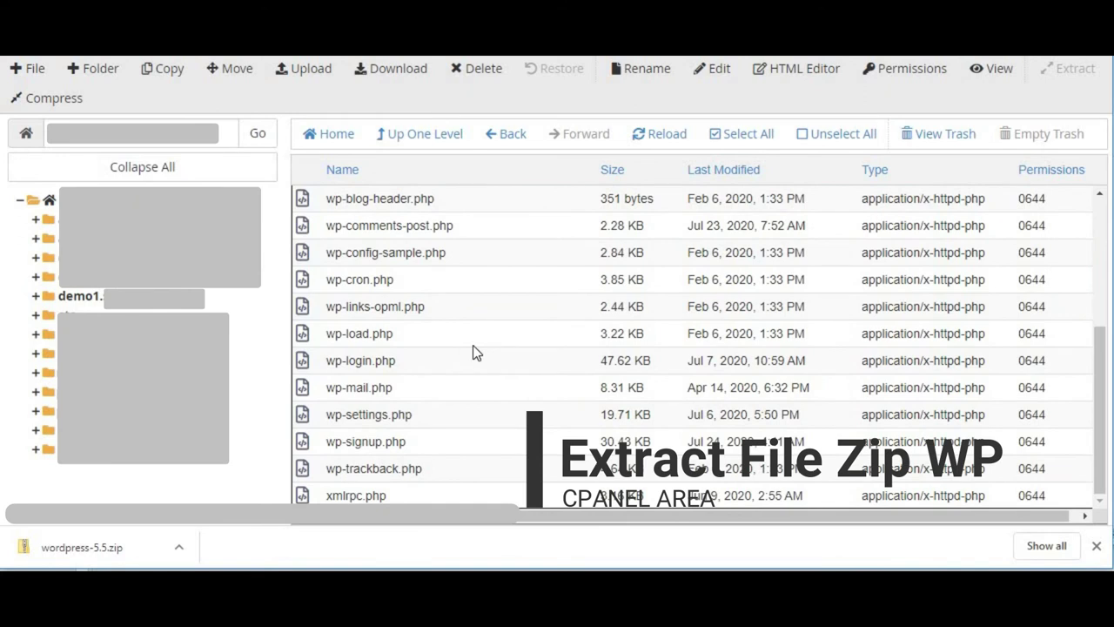
pyautogui.click(352, 259)
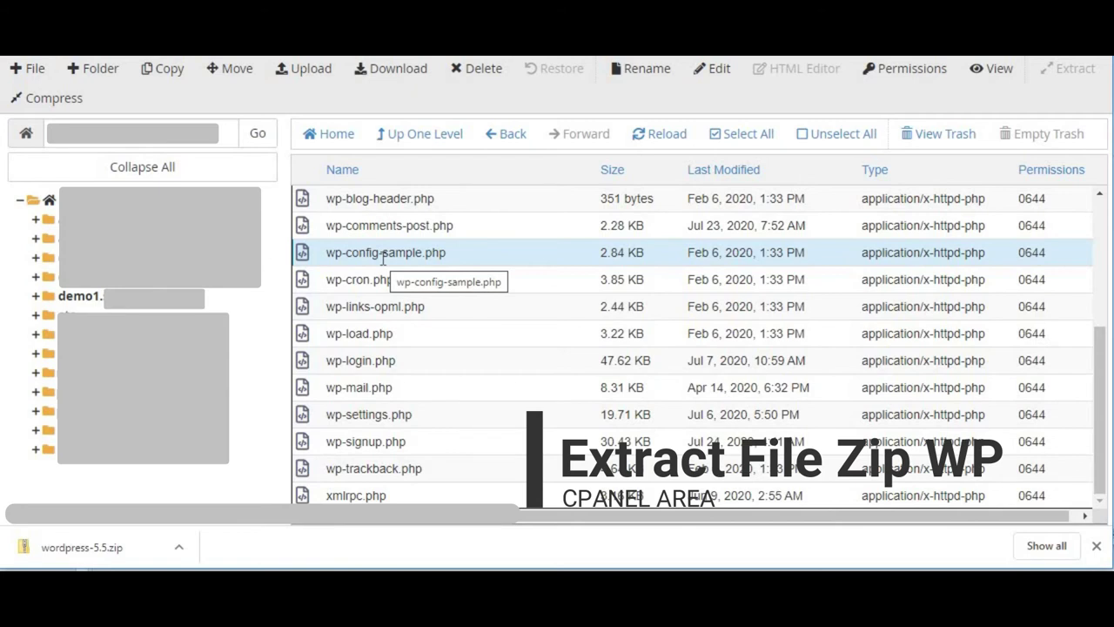
pyautogui.rightClick(383, 257)
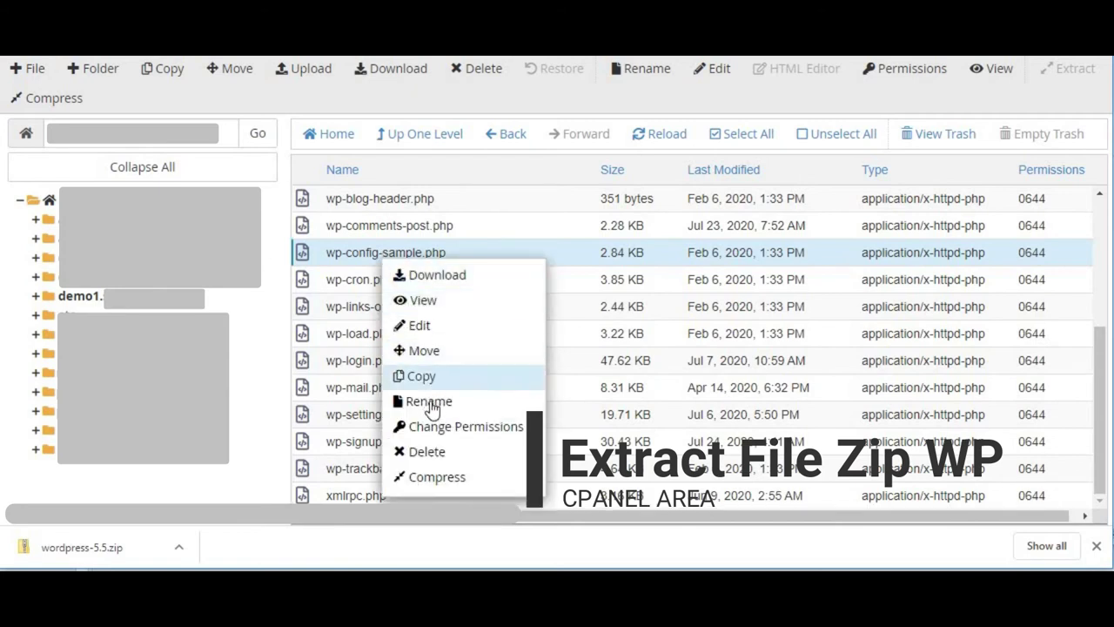
pyautogui.click(430, 400)
pyautogui.press('Left')
pyautogui.press('Left')
pyautogui.press('Left')
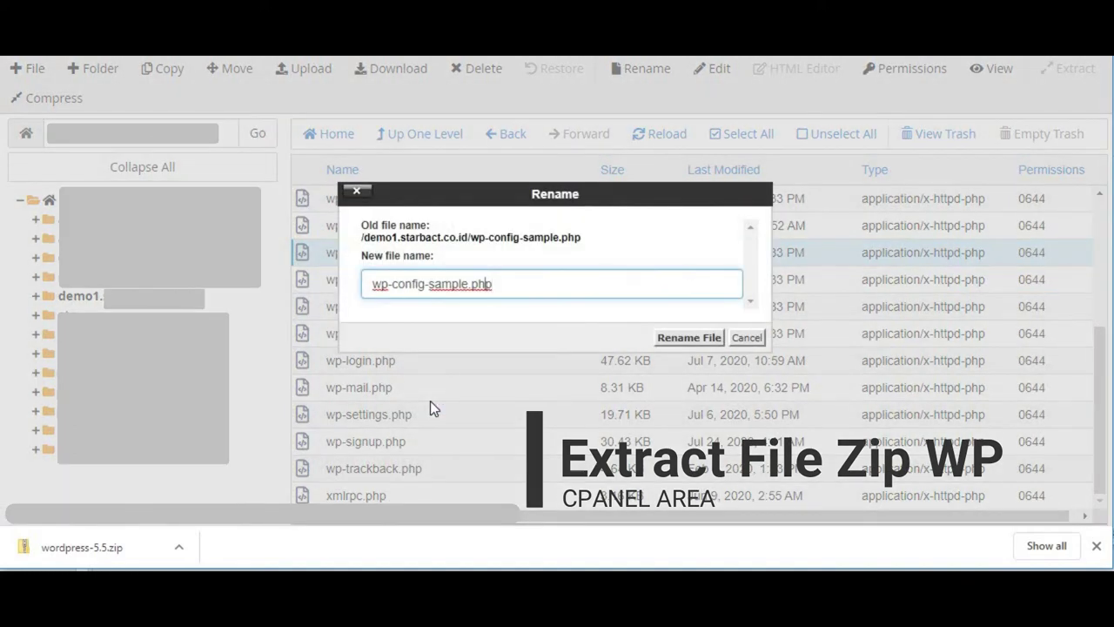
pyautogui.press('BackSpace')
pyautogui.press('BackSpace')
pyautogui.press('BackSpace')
pyautogui.press('BackSpace')
pyautogui.press('BackSpace')
pyautogui.press('BackSpace')
pyautogui.press('BackSpace')
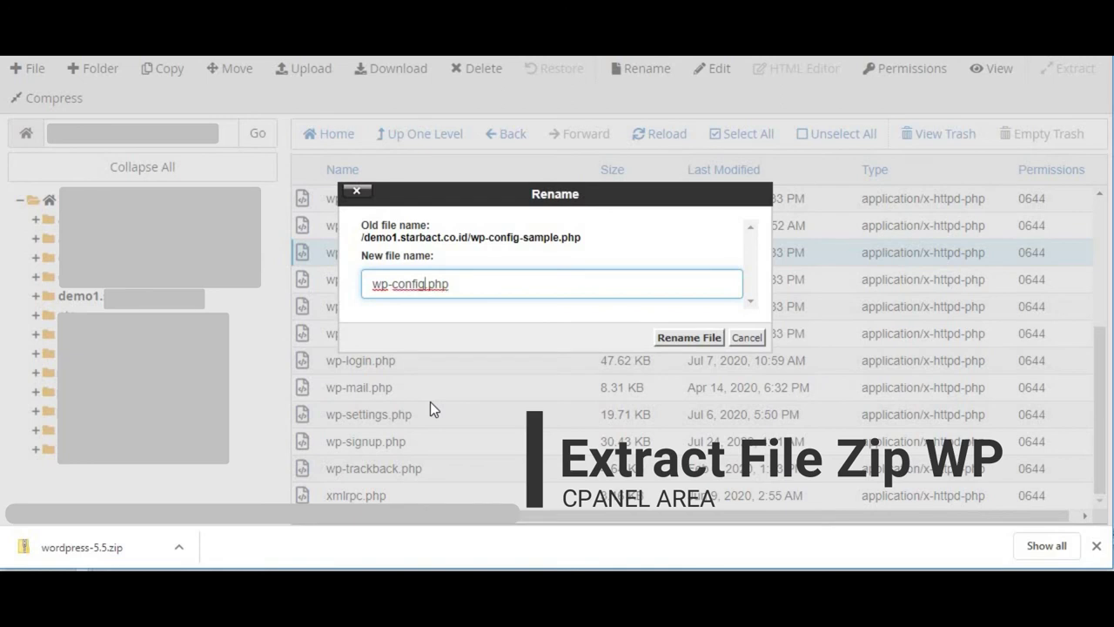
pyautogui.tripleClick(374, 298)
pyautogui.click(532, 287)
pyautogui.click(663, 341)
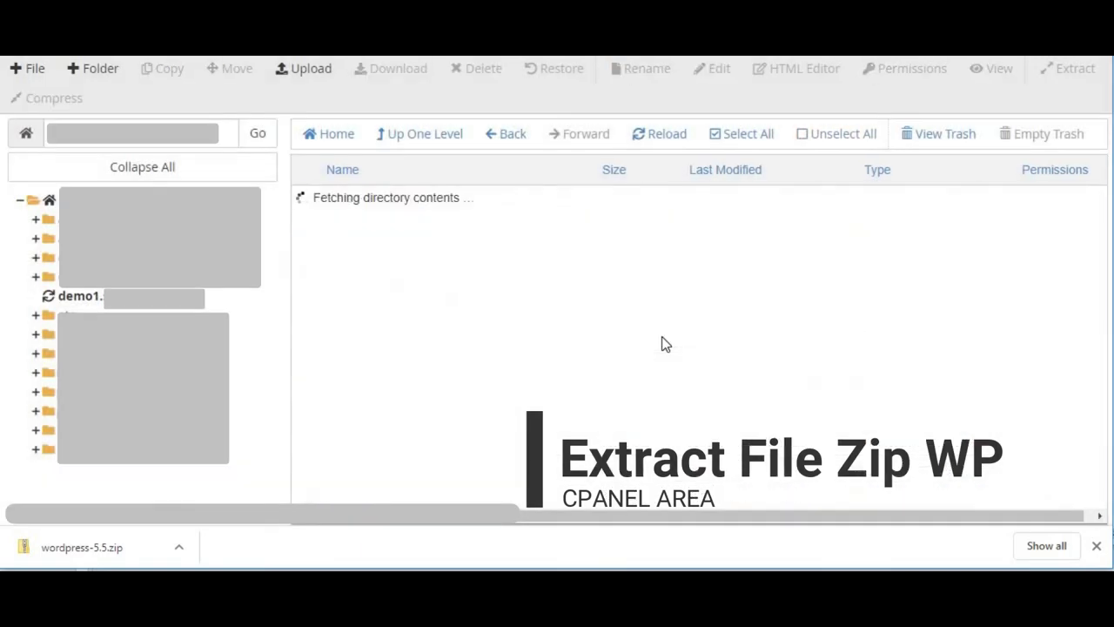
pyautogui.scroll(-5, 585, 374)
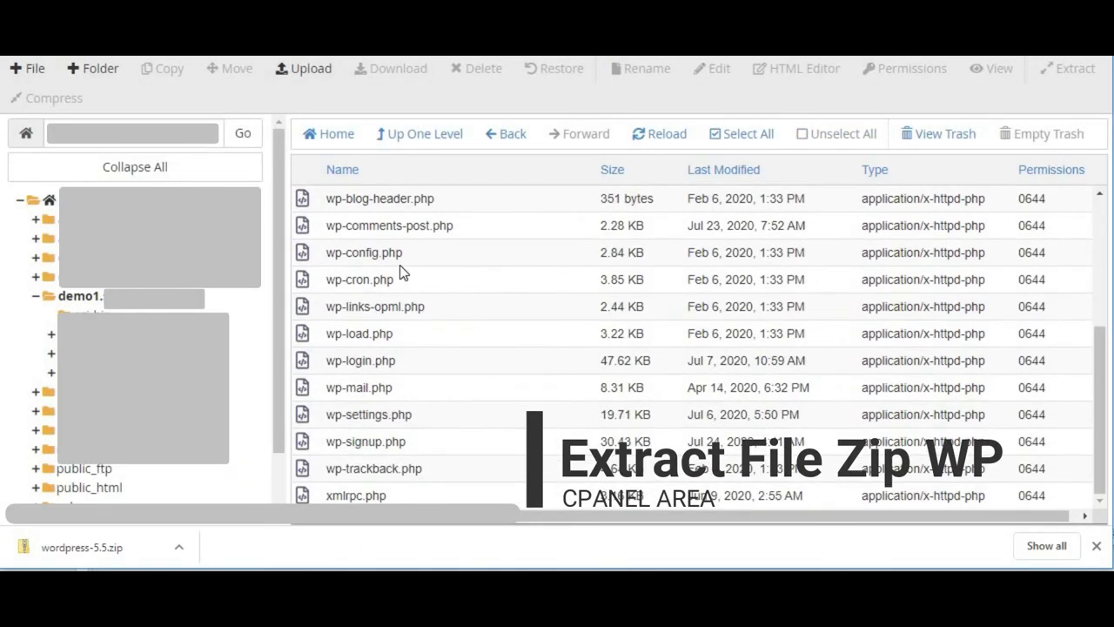
# Step: Open wp-config.php in cPanel's code editor, accepting the character encoding prompt
pyautogui.click(373, 254)
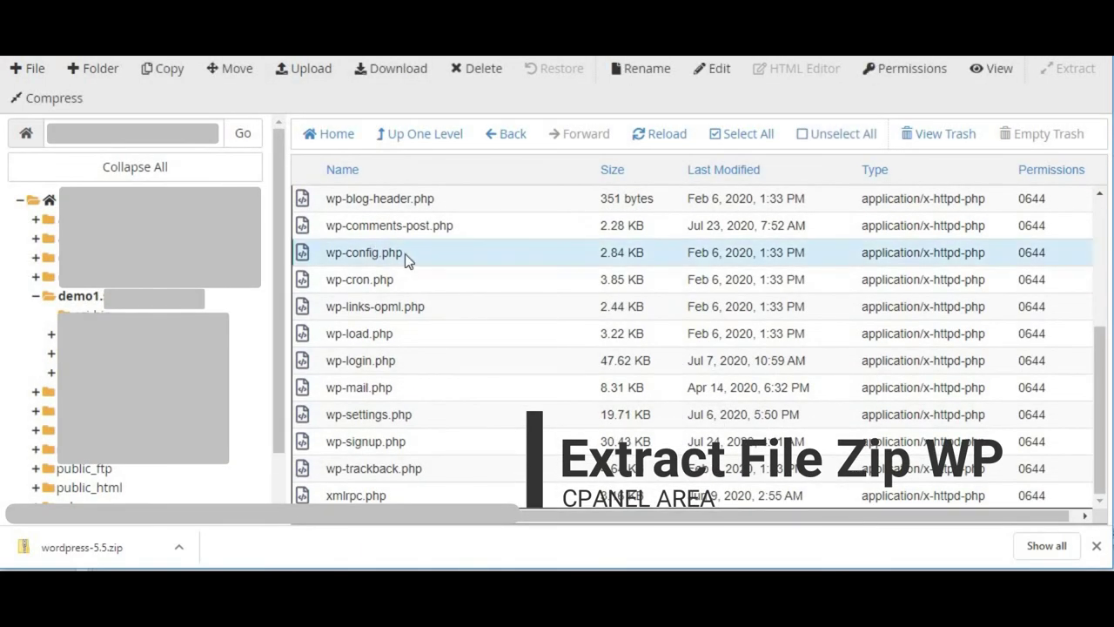
pyautogui.rightClick(406, 253)
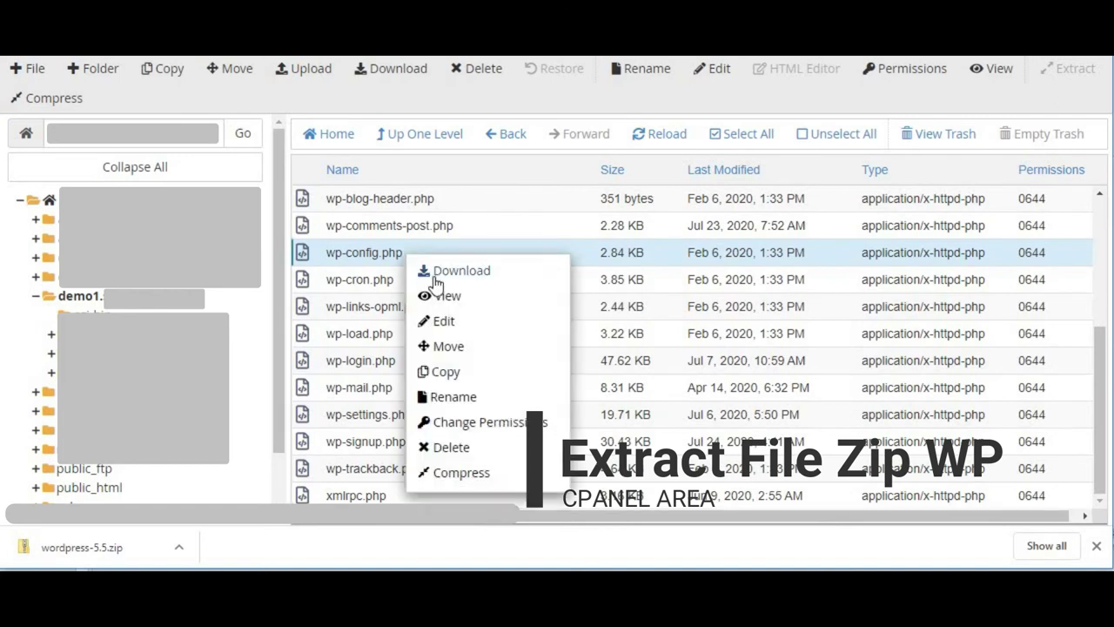
pyautogui.click(468, 320)
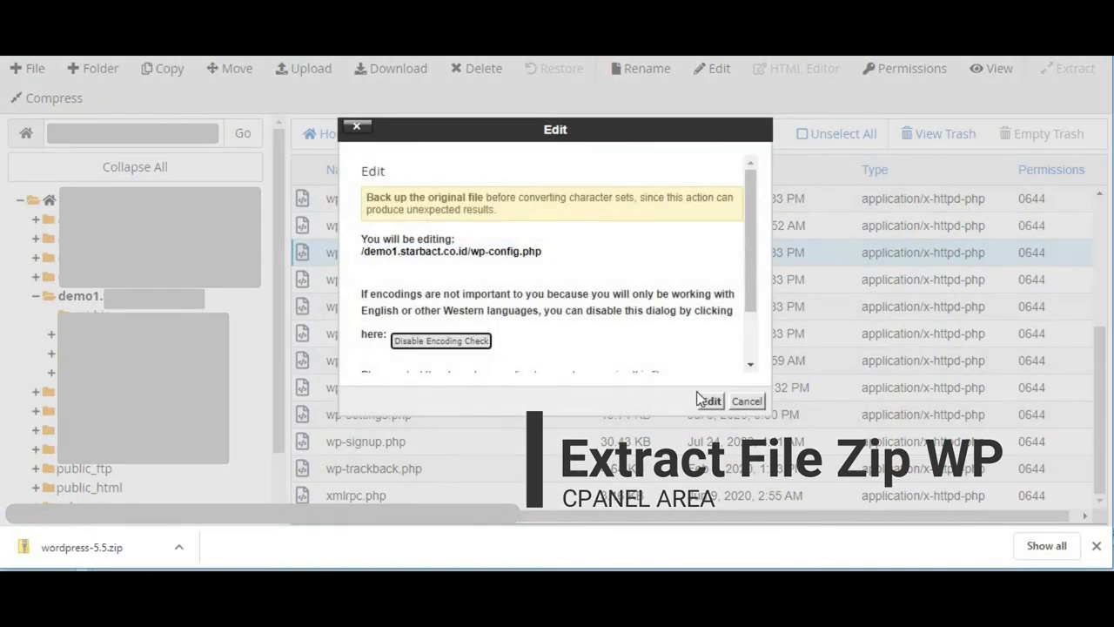
pyautogui.click(710, 402)
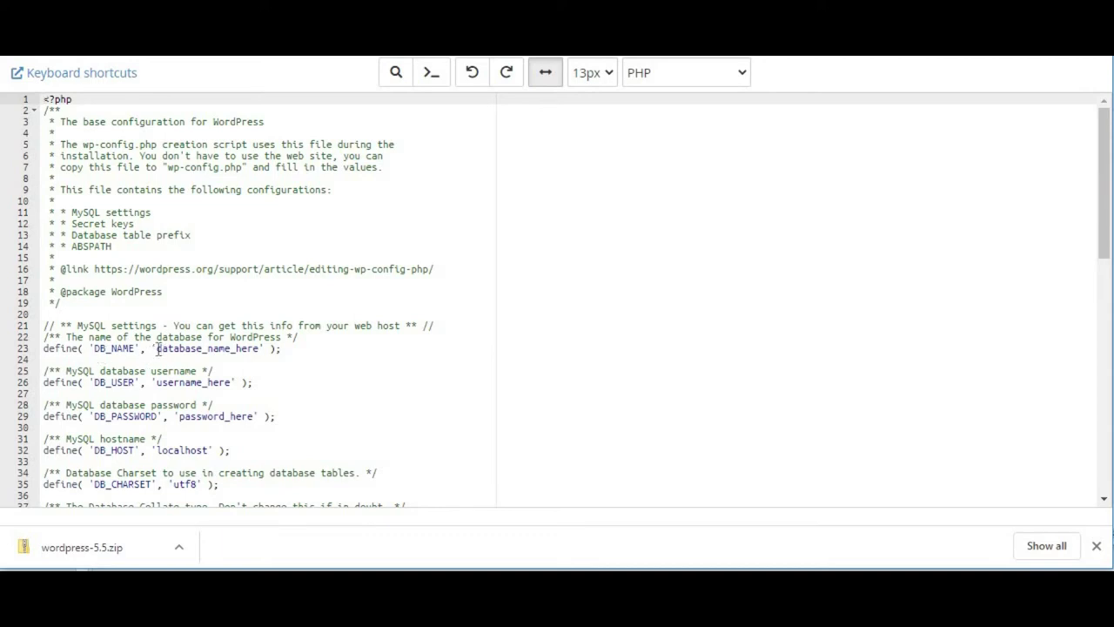
# Step: Replace the database_name_here placeholder on line 23 with the real database name
pyautogui.moveTo(156, 350); pyautogui.dragTo(260, 350)
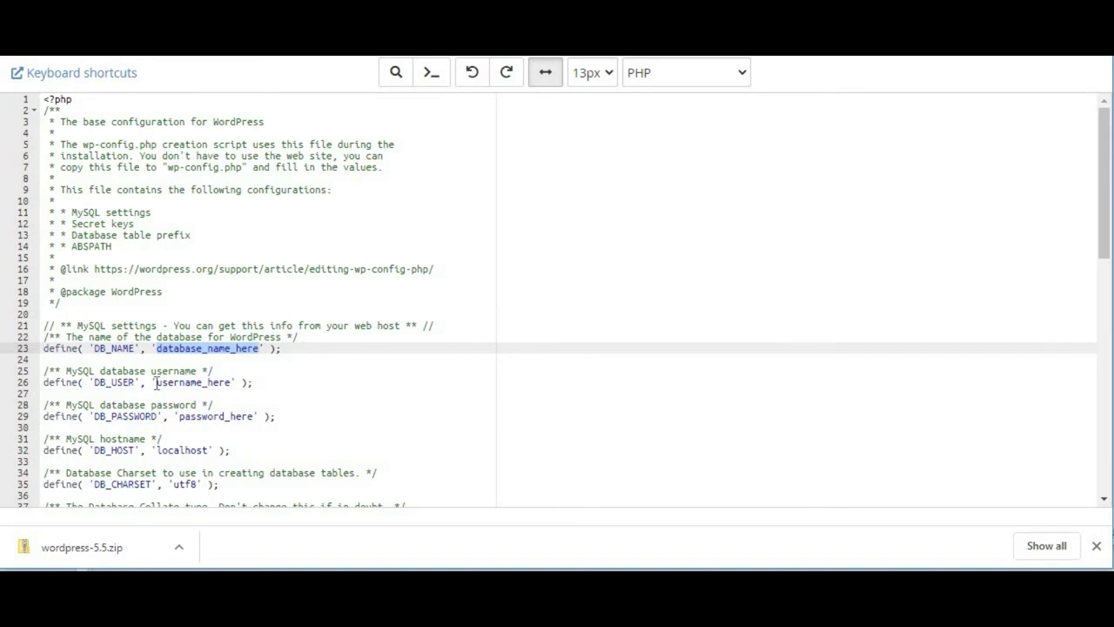
pyautogui.moveTo(157, 382); pyautogui.dragTo(232, 383)
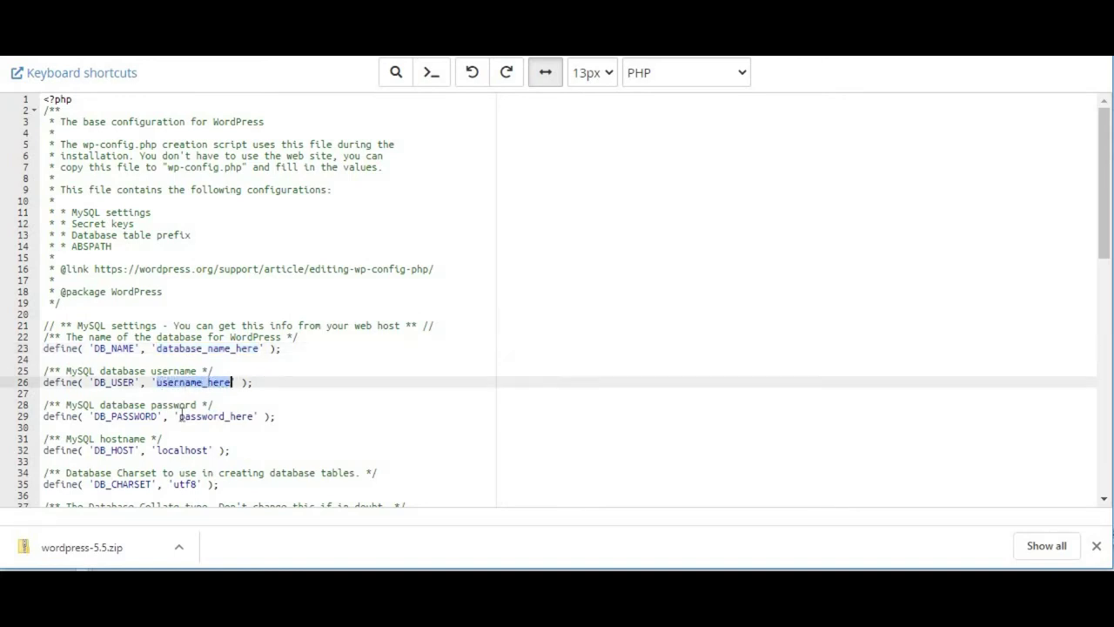
pyautogui.moveTo(180, 416); pyautogui.dragTo(254, 418)
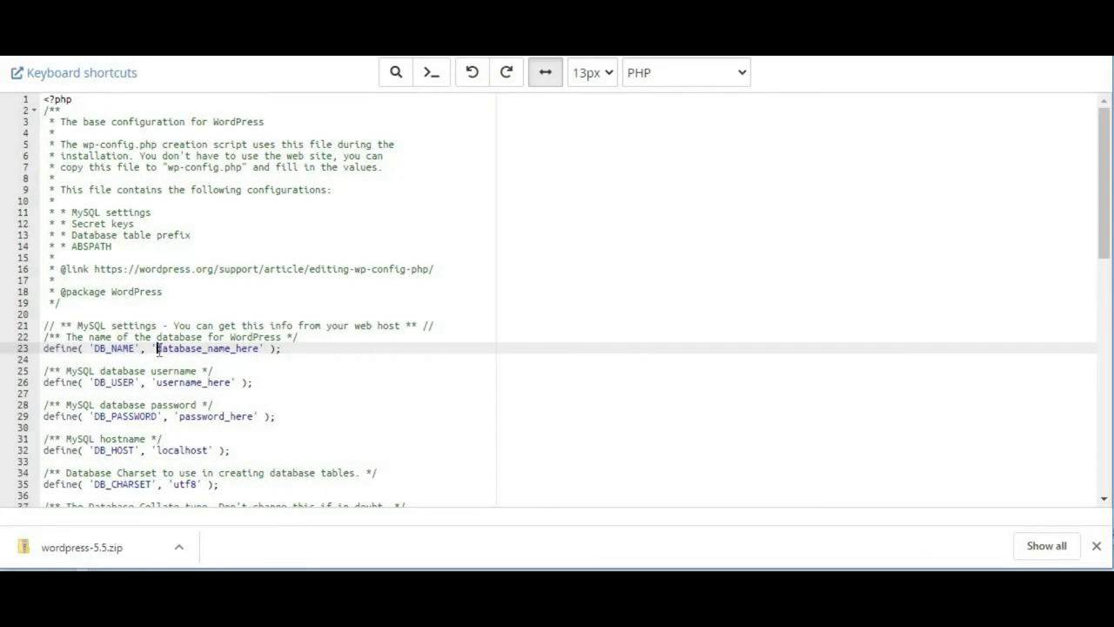
pyautogui.moveTo(157, 348); pyautogui.dragTo(258, 349)
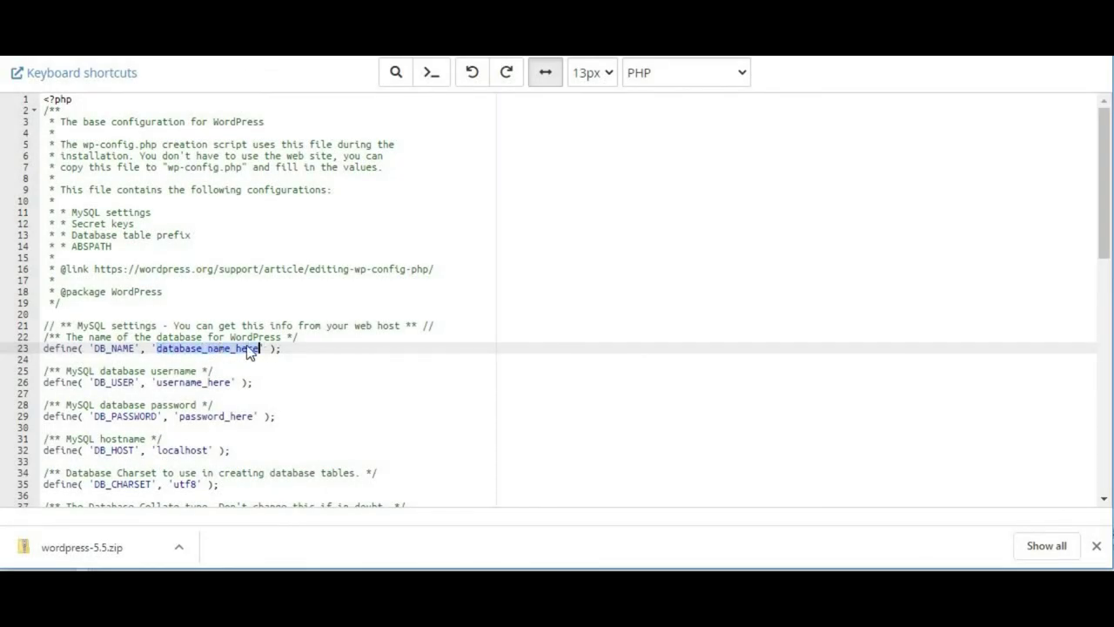
pyautogui.rightClick(248, 346)
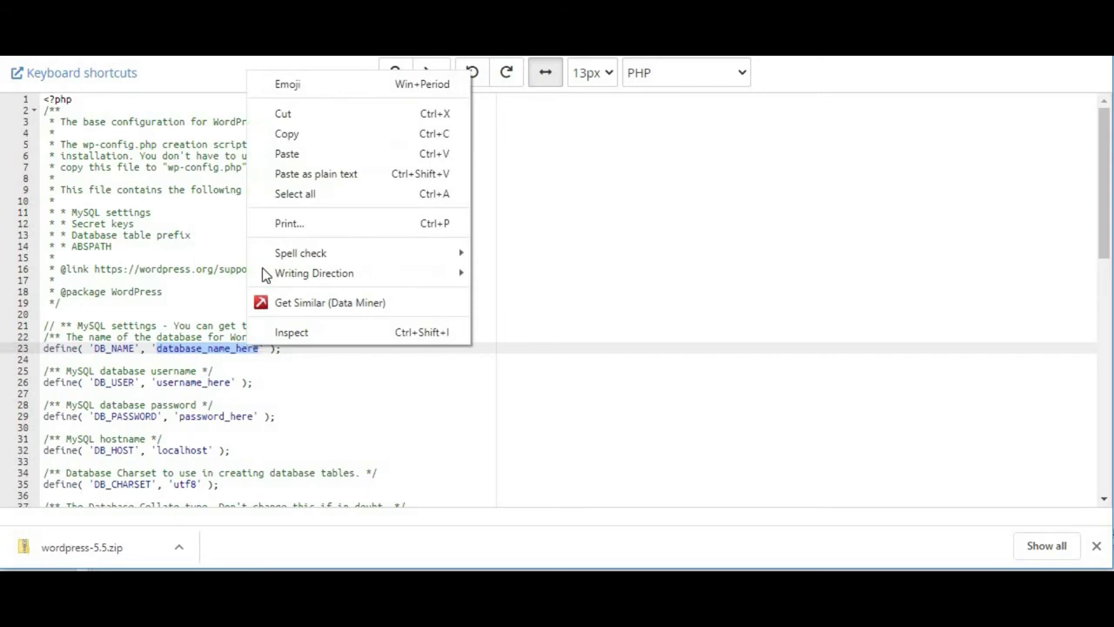
pyautogui.click(287, 153)
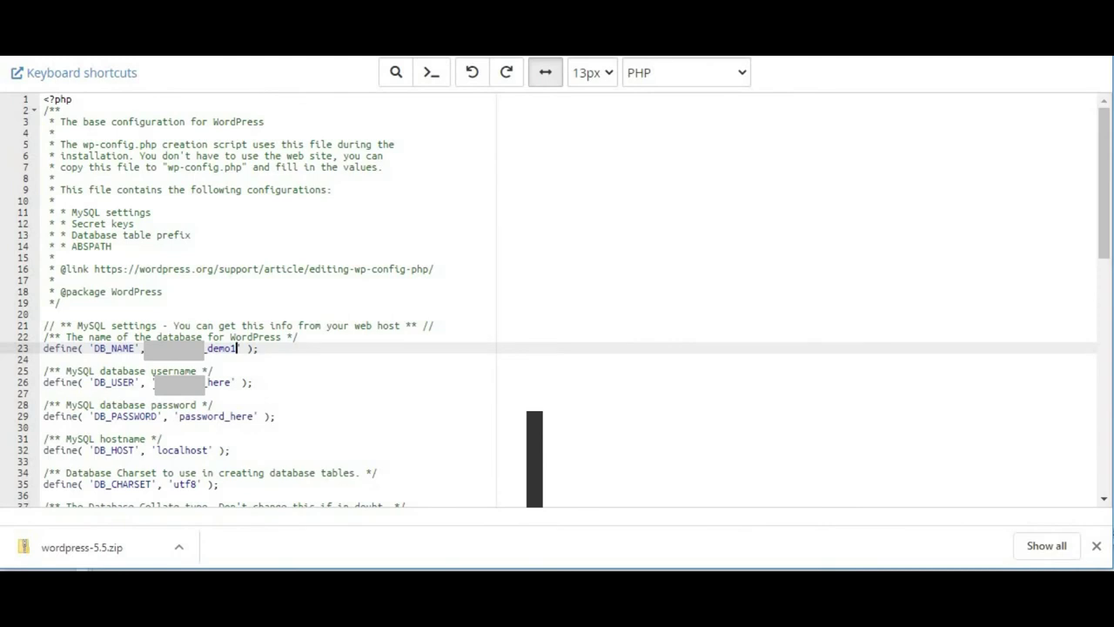
# Step: Replace the username and password placeholders on lines 26 and 29 with the database user and password
pyautogui.click(218, 382)
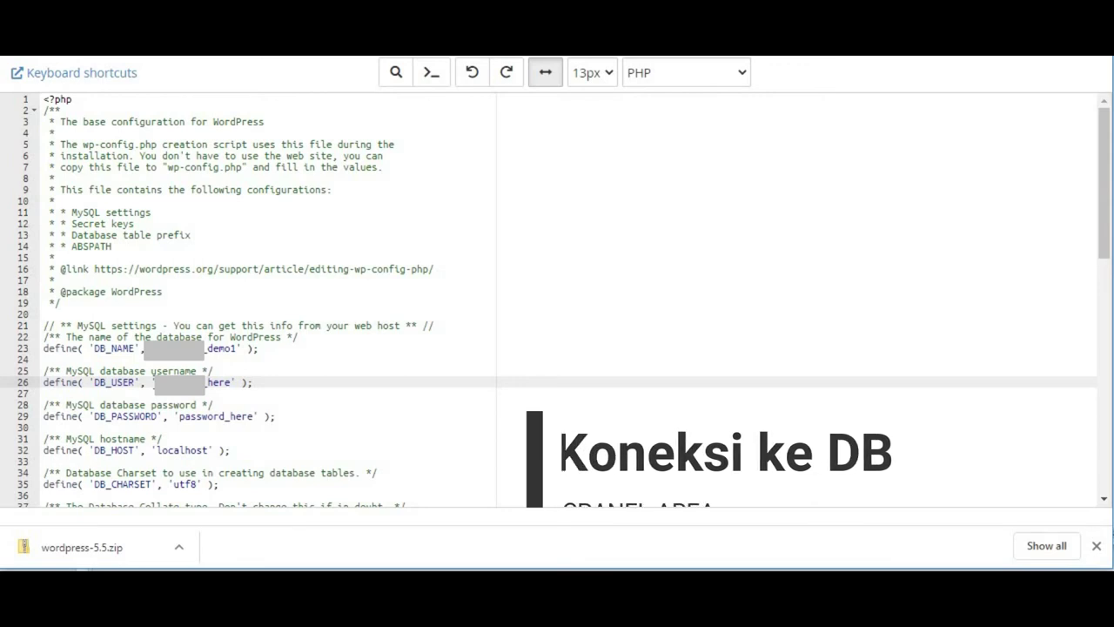
pyautogui.moveTo(207, 383); pyautogui.dragTo(231, 382)
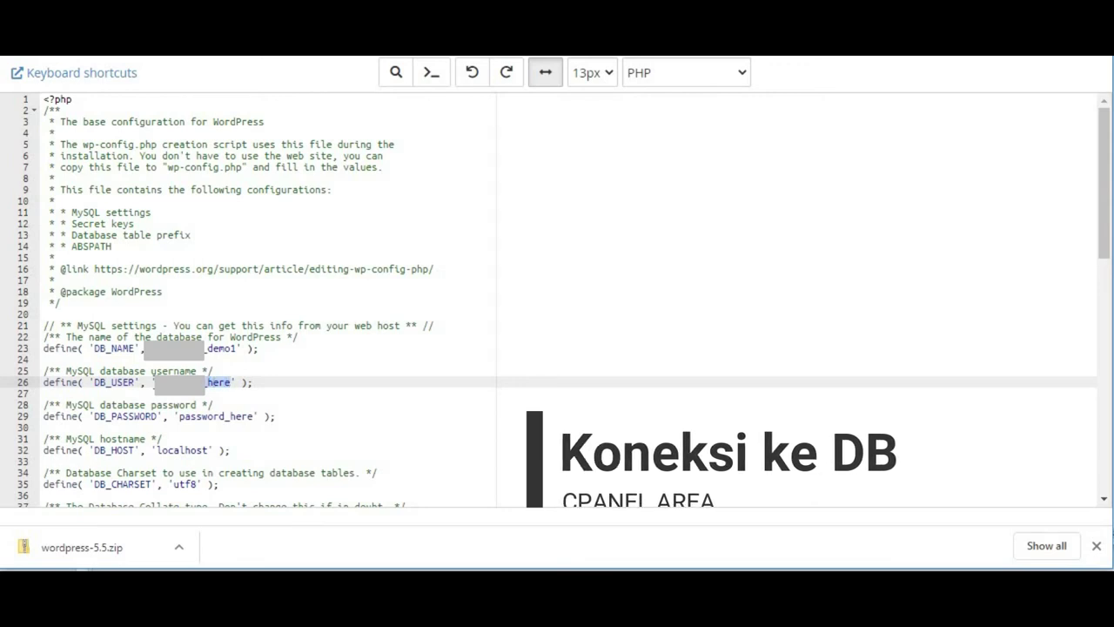
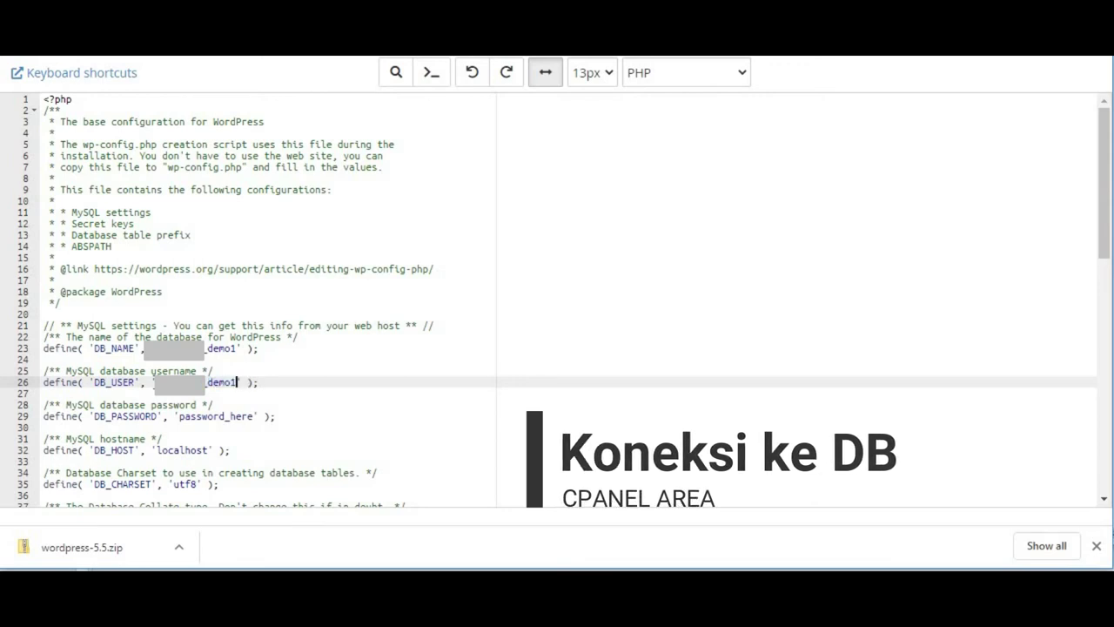
pyautogui.press('Down')
pyautogui.press('Down')
pyautogui.press('Down')
pyautogui.press('Right')
pyautogui.press('Right')
pyautogui.press('Right')
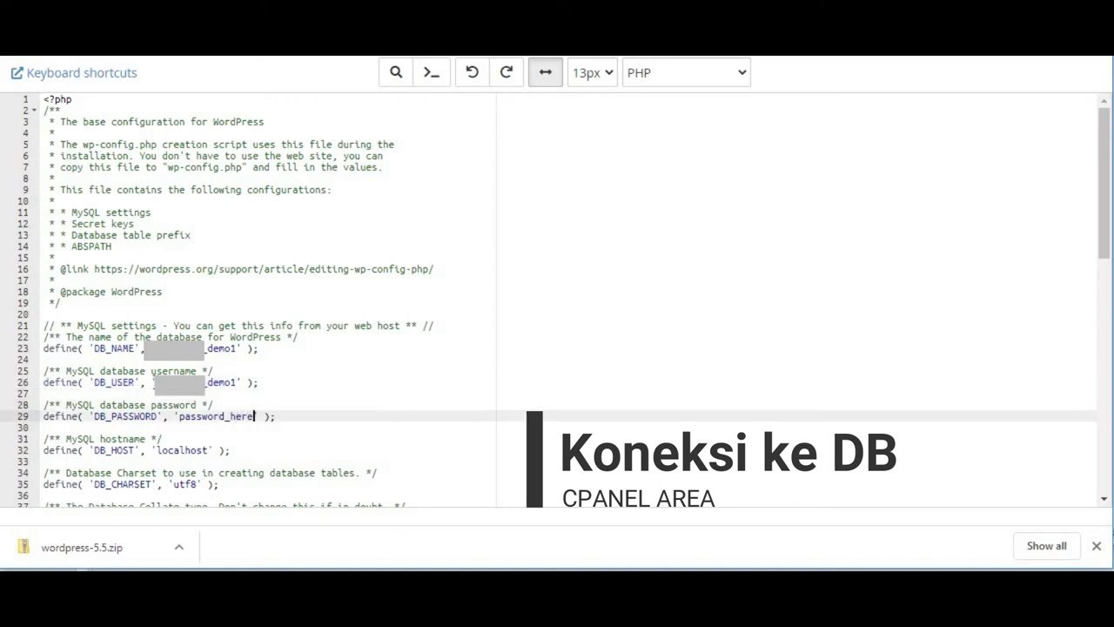
pyautogui.press('BackSpace')
pyautogui.press('BackSpace')
pyautogui.press('BackSpace')
pyautogui.press('BackSpace')
pyautogui.press('BackSpace')
pyautogui.press('BackSpace')
pyautogui.press('BackSpace')
pyautogui.press('BackSpace')
pyautogui.press('BackSpace')
pyautogui.press('BackSpace')
pyautogui.press('BackSpace')
pyautogui.press('BackSpace')
# Step: Save wp-config.php and load demo1.starbact.co.id to reach the WordPress installer
pyautogui.hotkey('ctrl', 's')
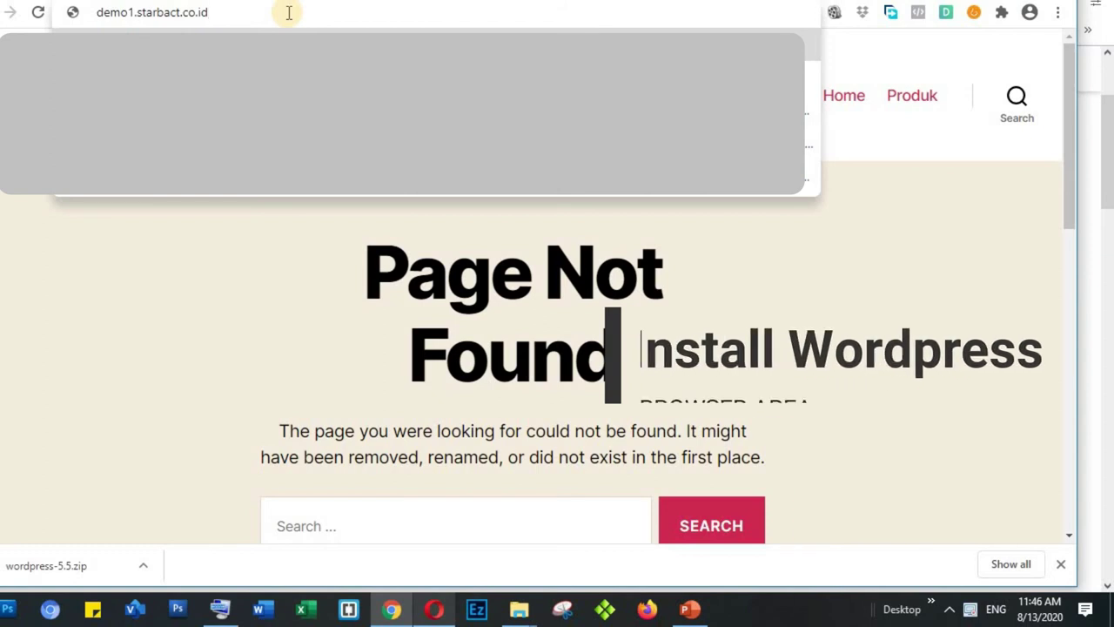
pyautogui.press('Return')
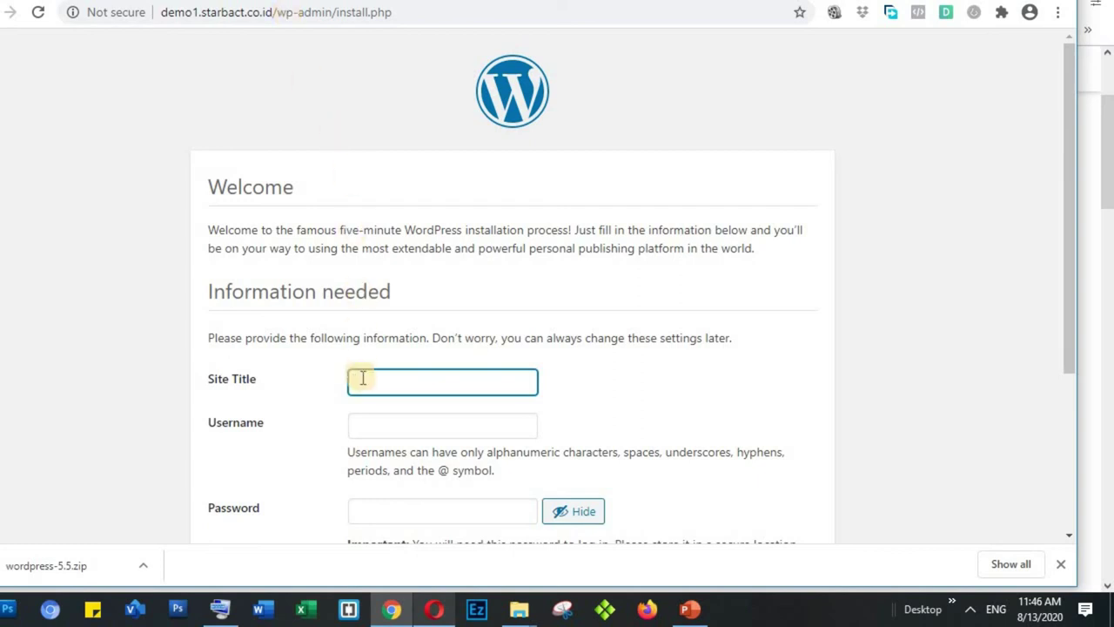
# Step: Enter site title 'Toko Aufamart' and username 'demo1' in the install form
pyautogui.scroll(-1, 379, 385)
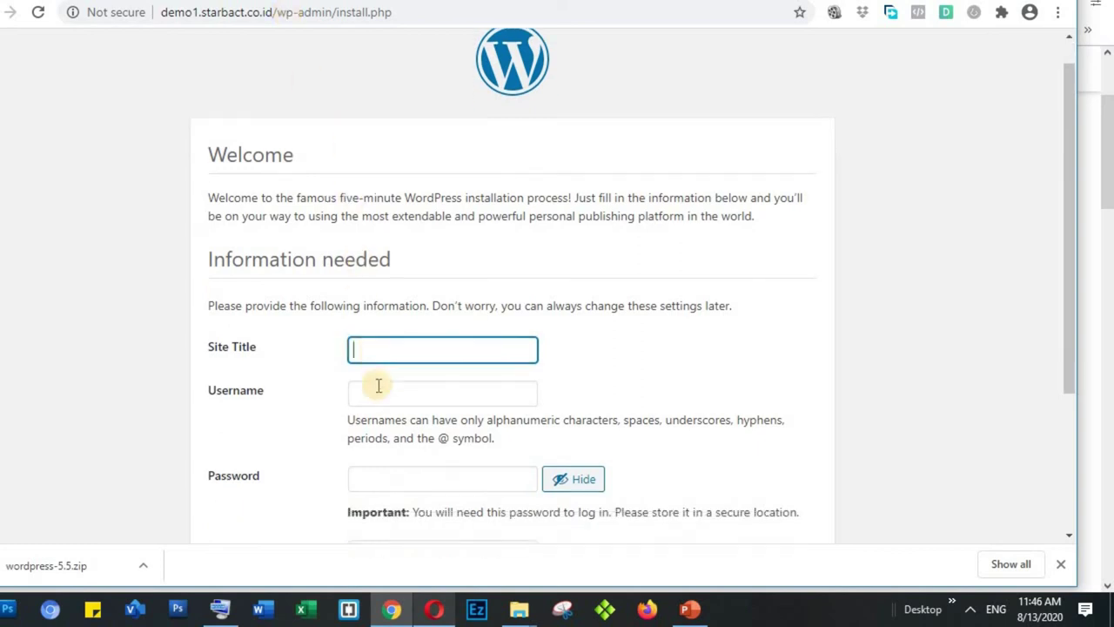
pyautogui.scroll(-1, 400, 328)
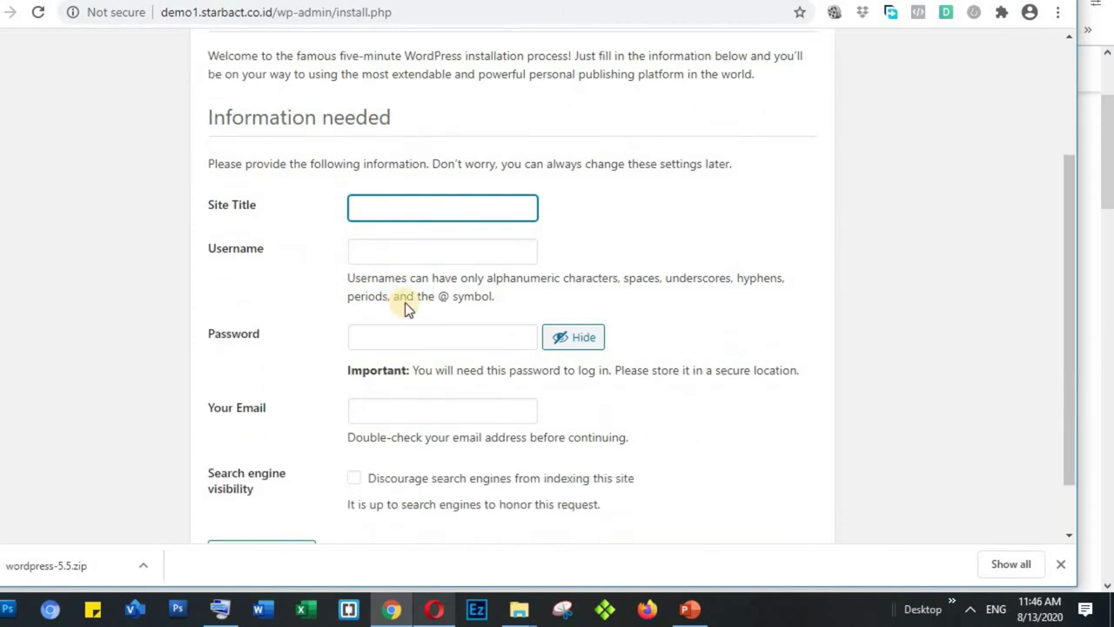
pyautogui.click(423, 209)
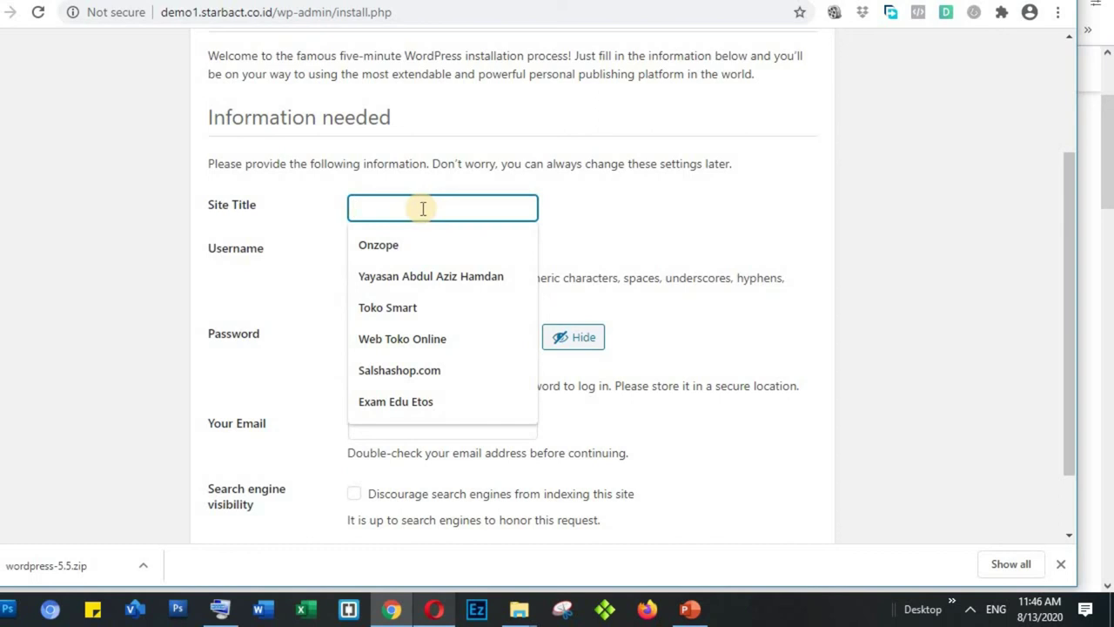
pyautogui.write('Toko')
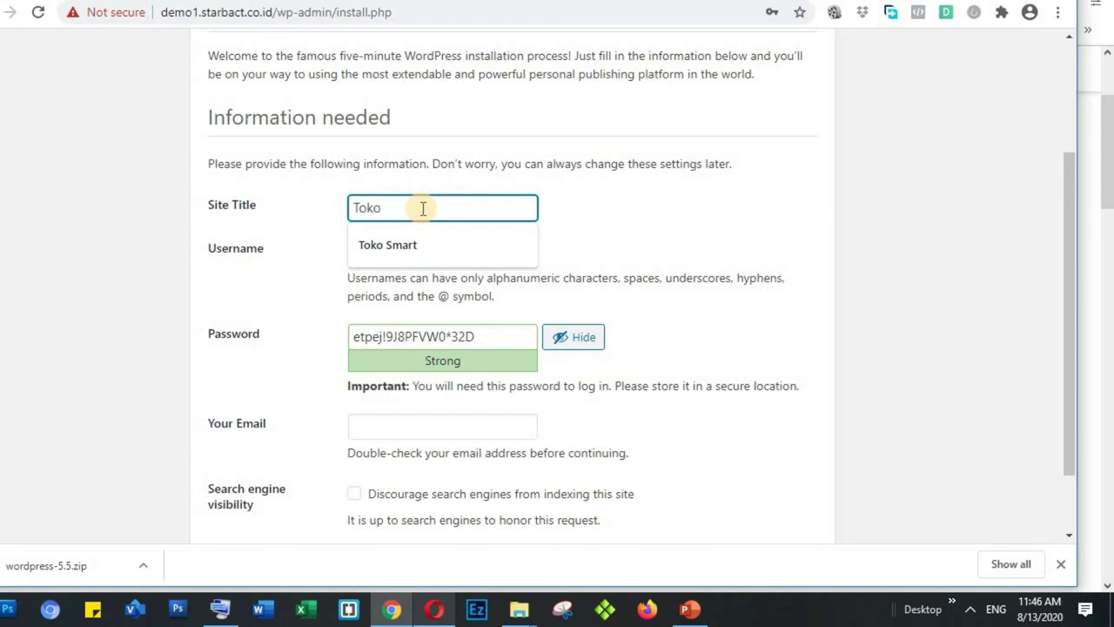
pyautogui.write('A')
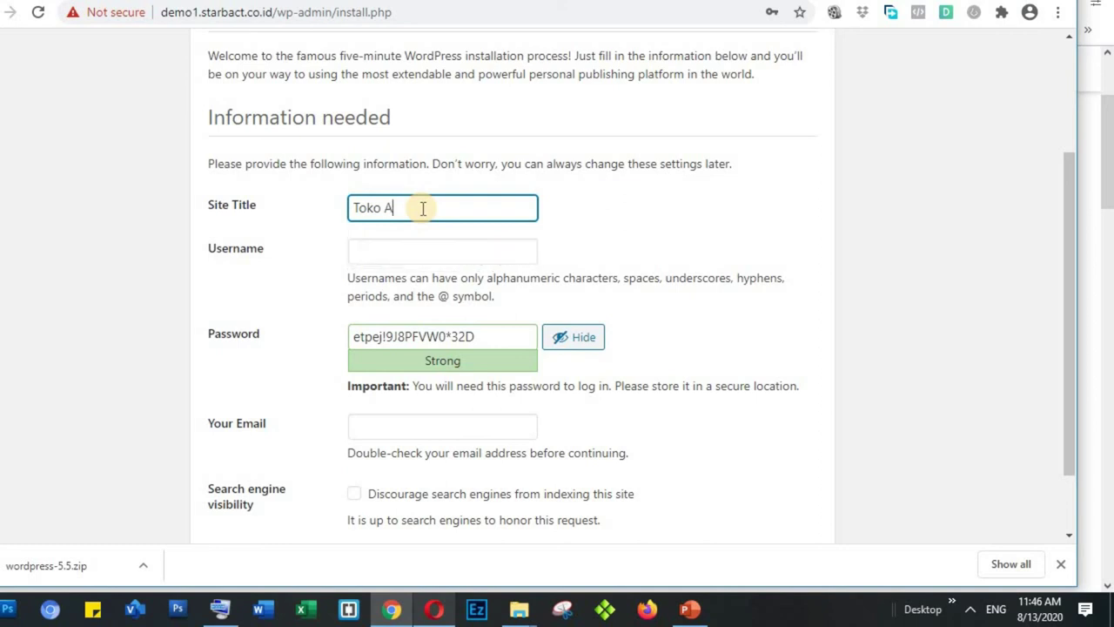
pyautogui.write('ufamart')
pyautogui.click(426, 252)
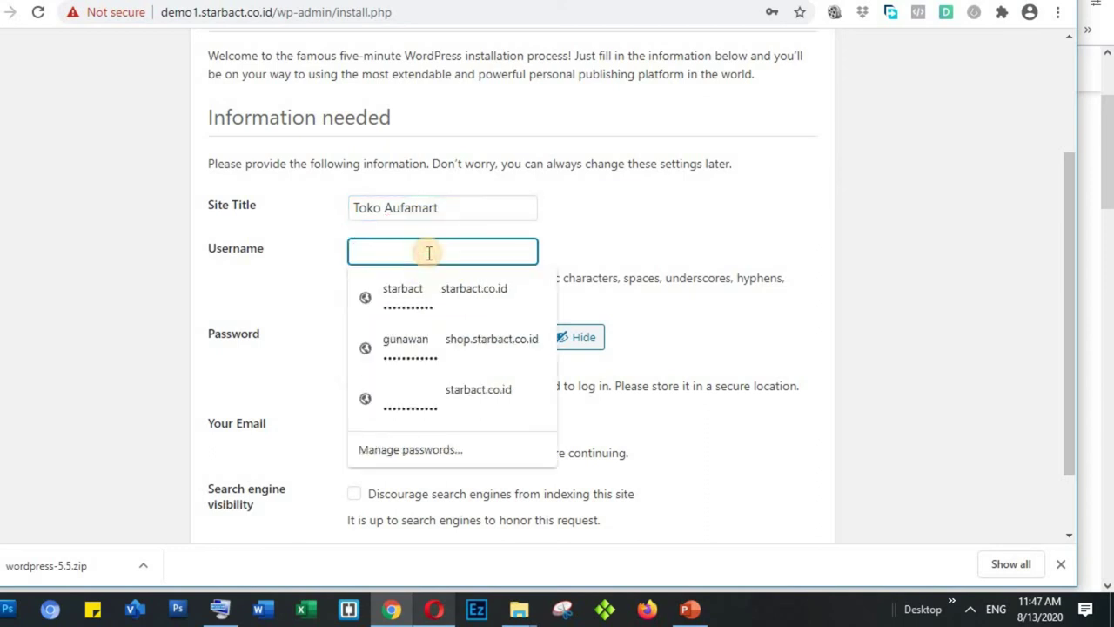
pyautogui.write('demo')
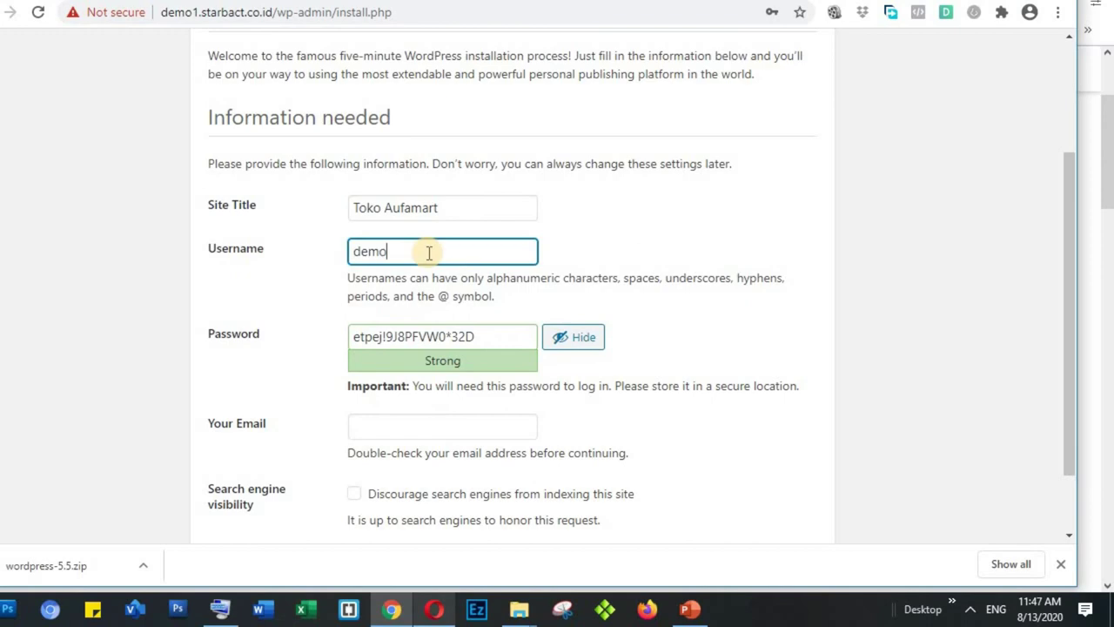
pyautogui.write('1')
# Step: Accept the suggested password and admin e-mail, then run the WordPress installation
pyautogui.click(477, 337)
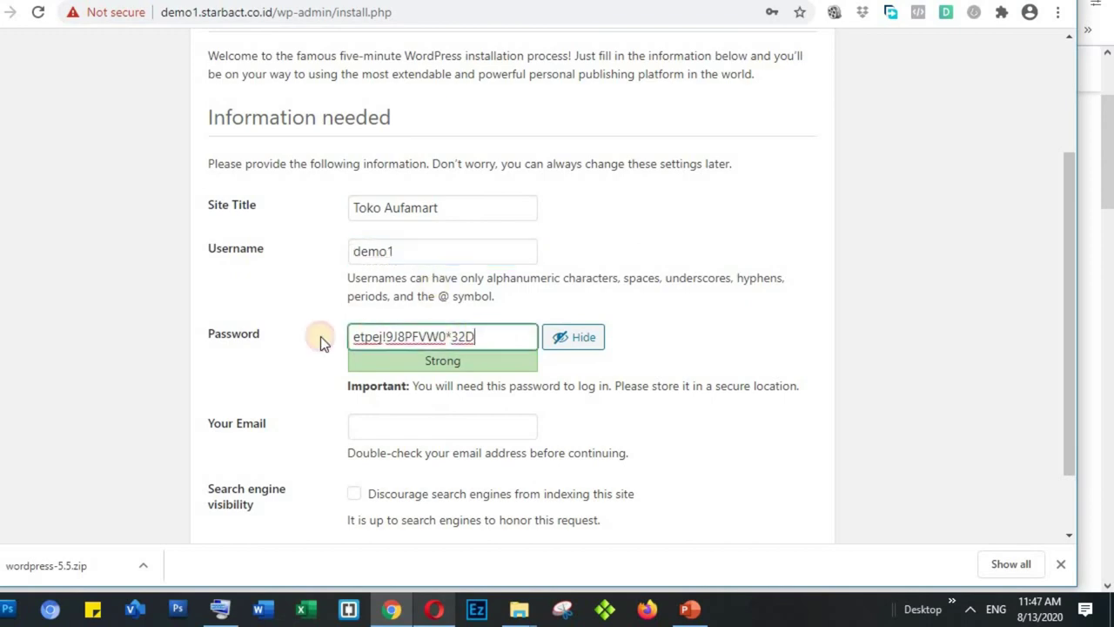
pyautogui.hotkey('ctrl', 'a')
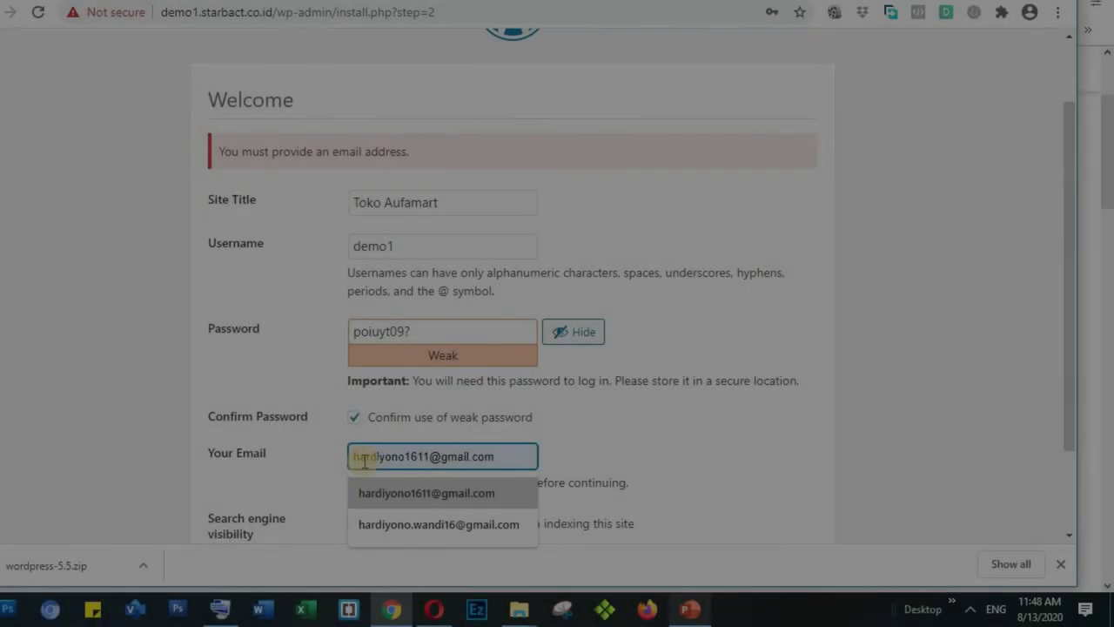
pyautogui.press('Return')
pyautogui.scroll(-2, 364, 462)
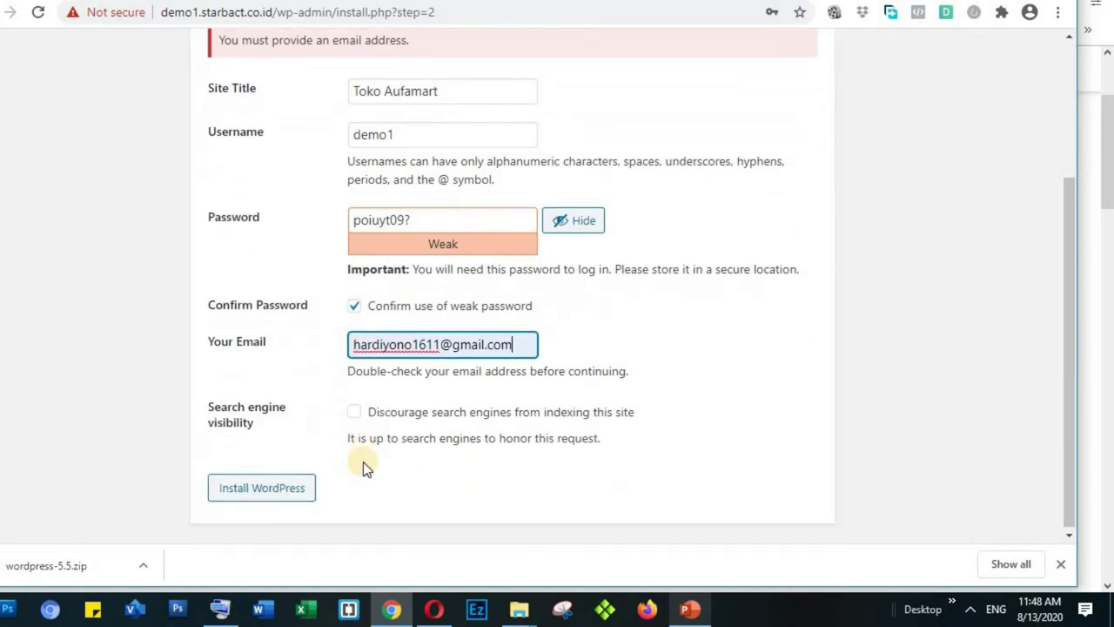
pyautogui.click(258, 487)
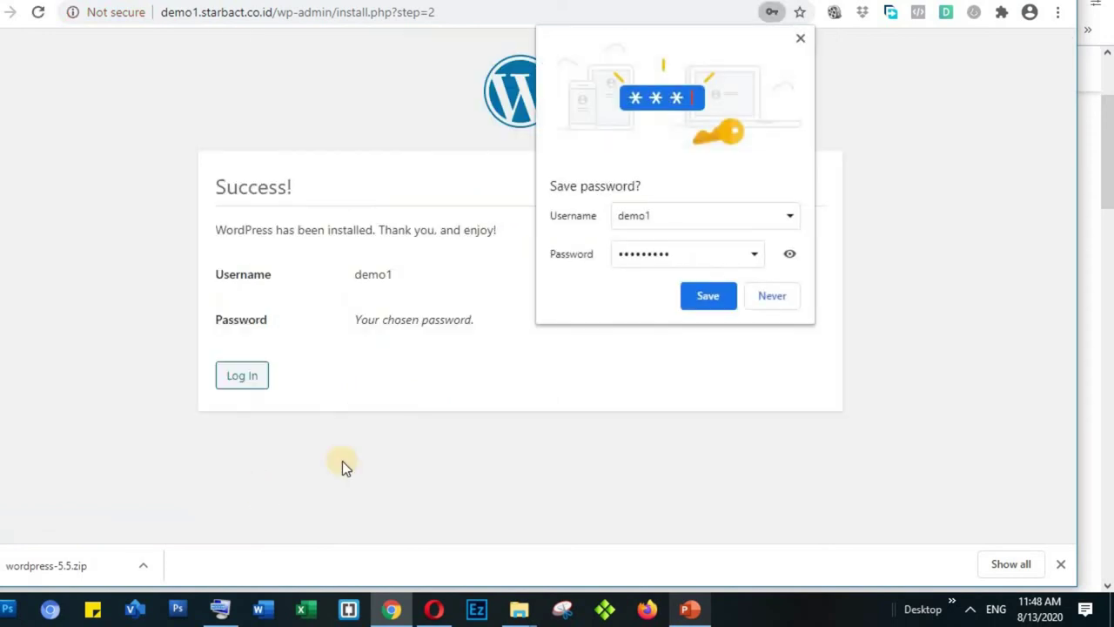
# Step: Save the new login in Chrome, then log in as demo1 with Remember Me ticked
pyautogui.click(714, 294)
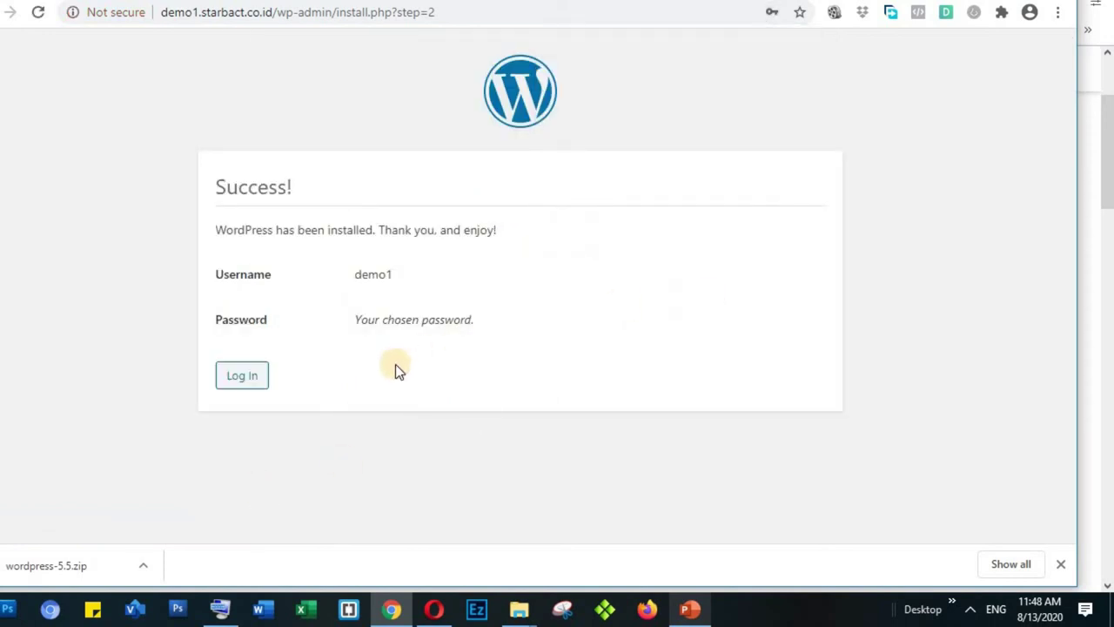
pyautogui.click(243, 382)
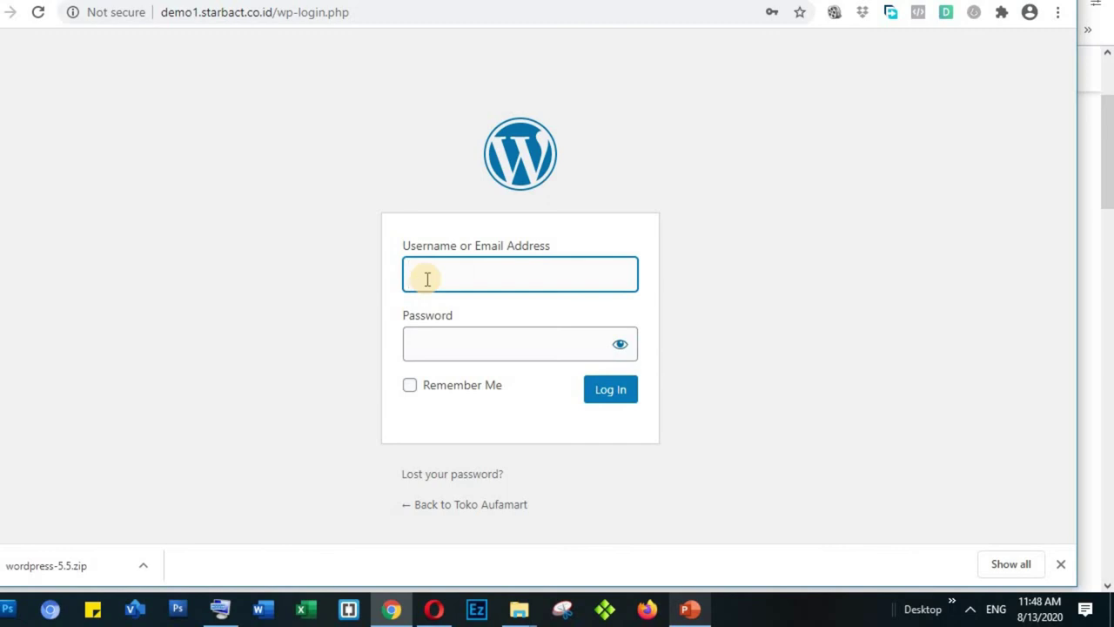
pyautogui.write('dem')
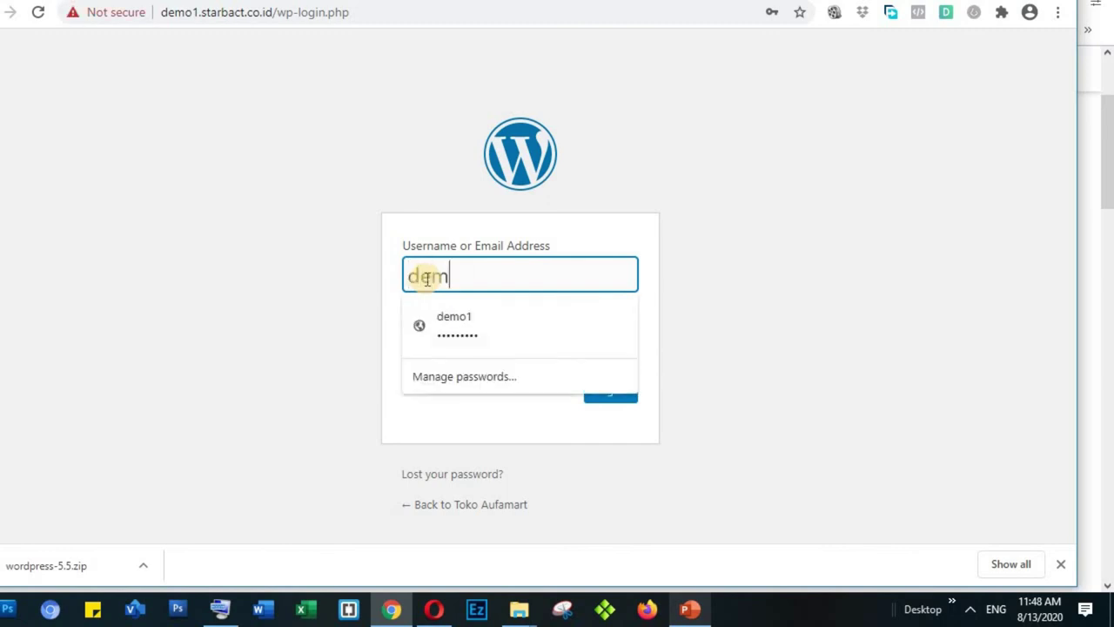
pyautogui.write('o1')
pyautogui.press('Tab')
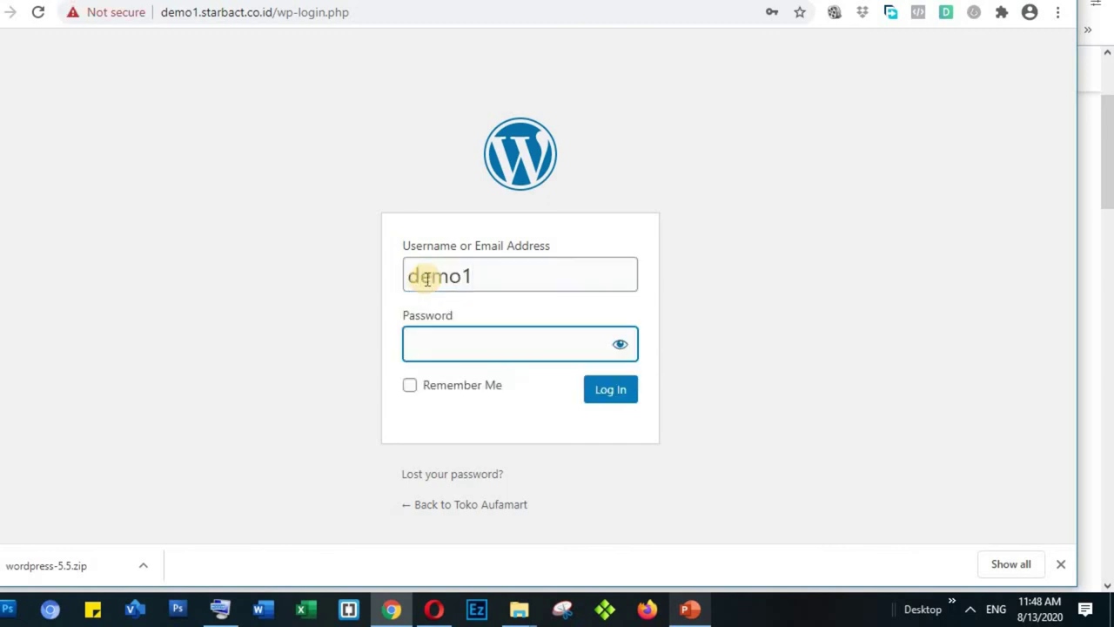
pyautogui.write('•••••••••')
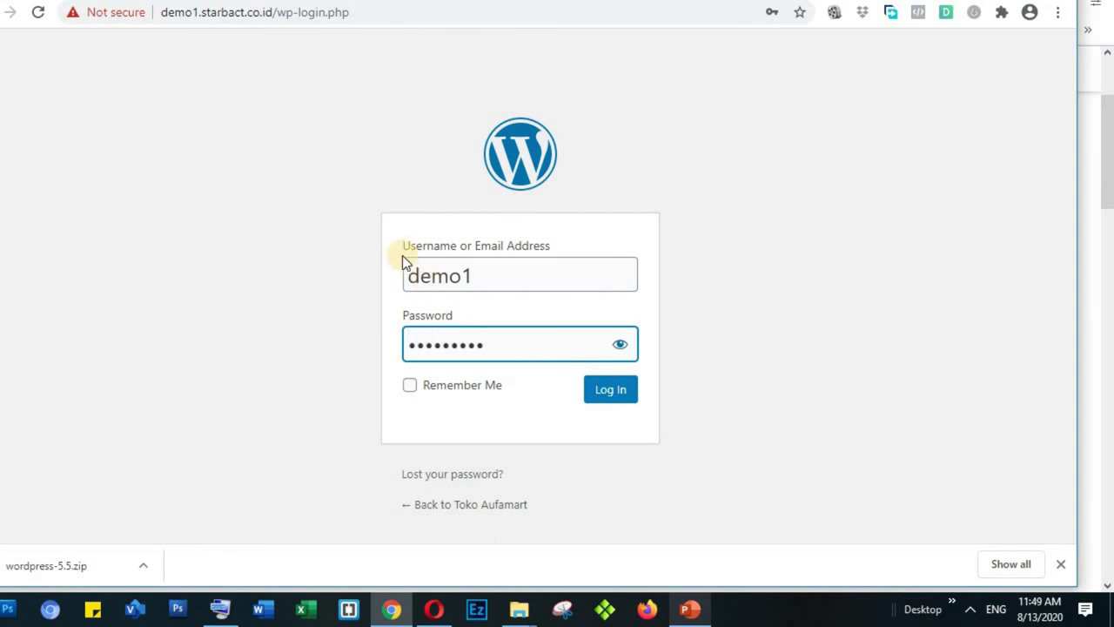
pyautogui.click(409, 388)
pyautogui.click(602, 393)
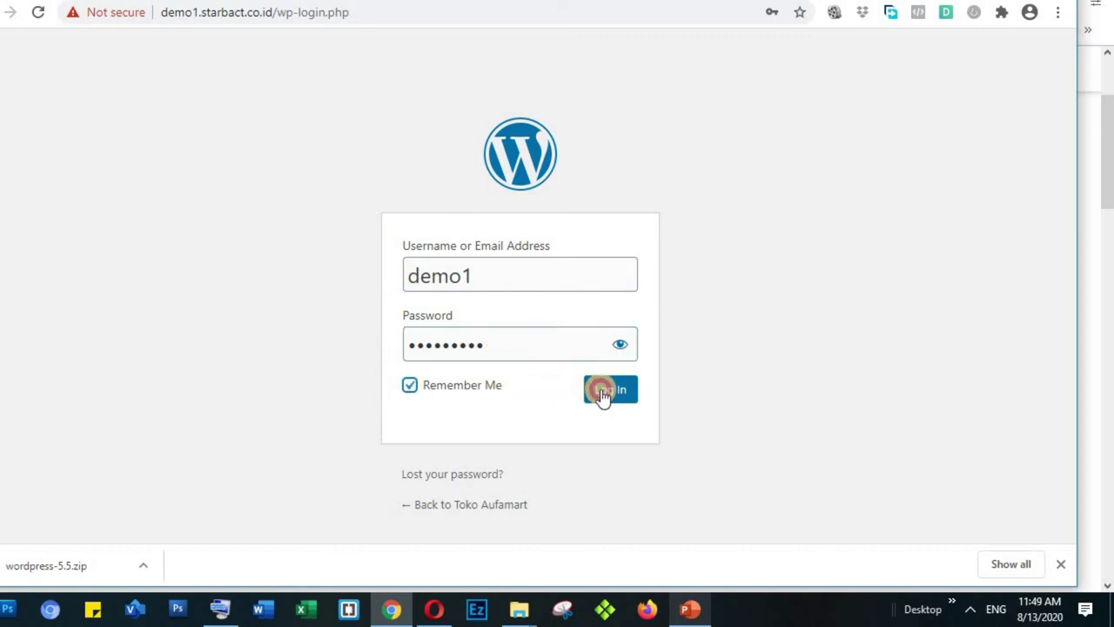
pyautogui.click(610, 390)
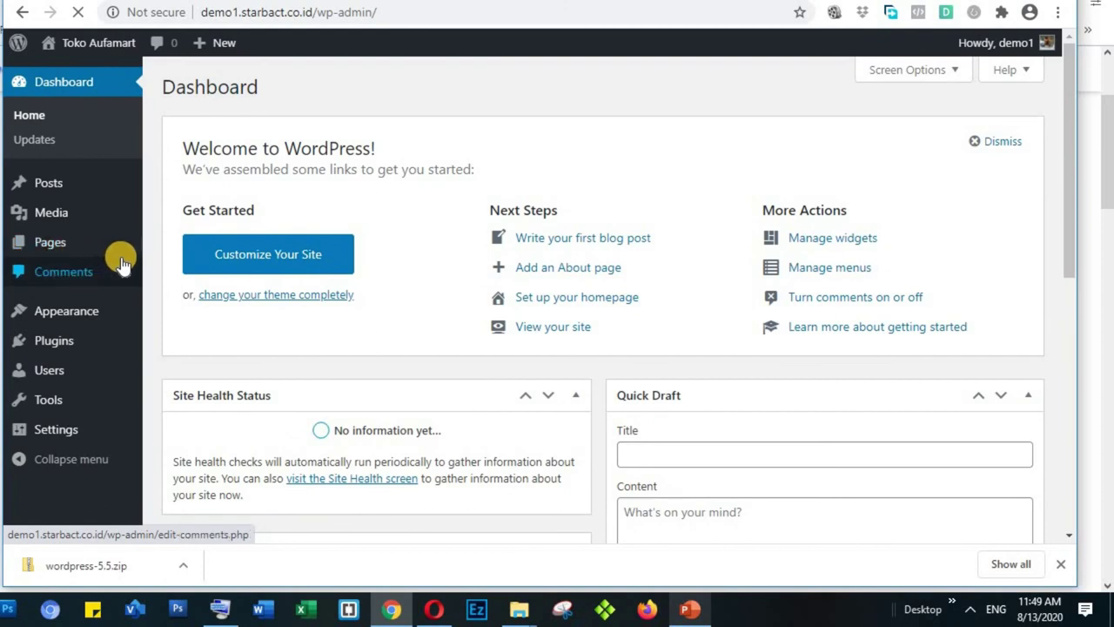
# Step: Browse the Pages and Plugins lists, then visit the live Toko Aufamart site
pyautogui.click(49, 251)
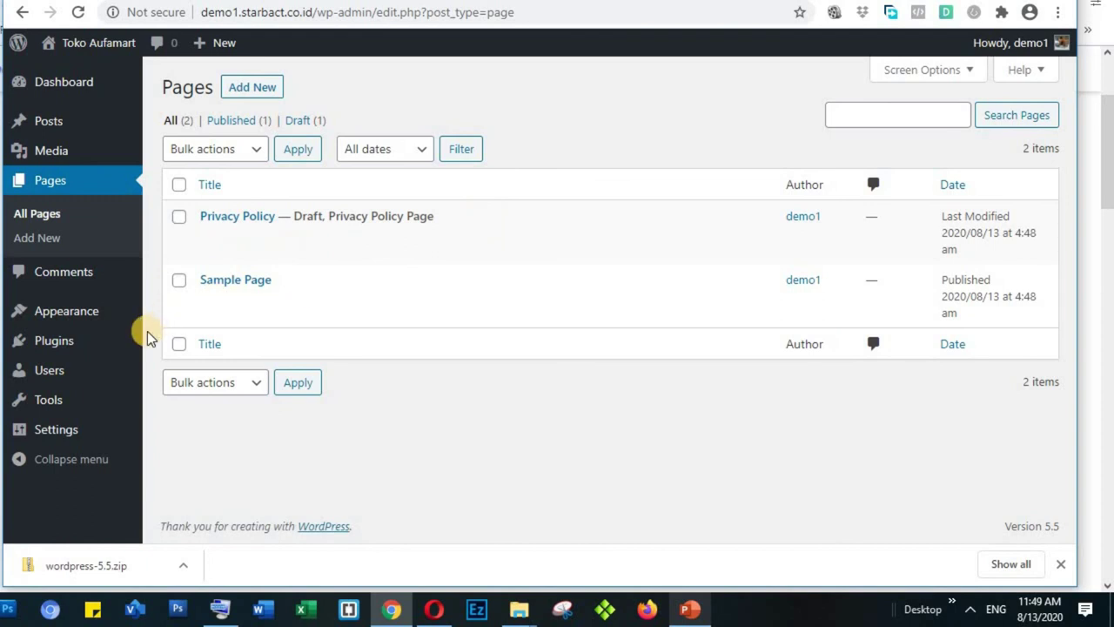
pyautogui.click(58, 346)
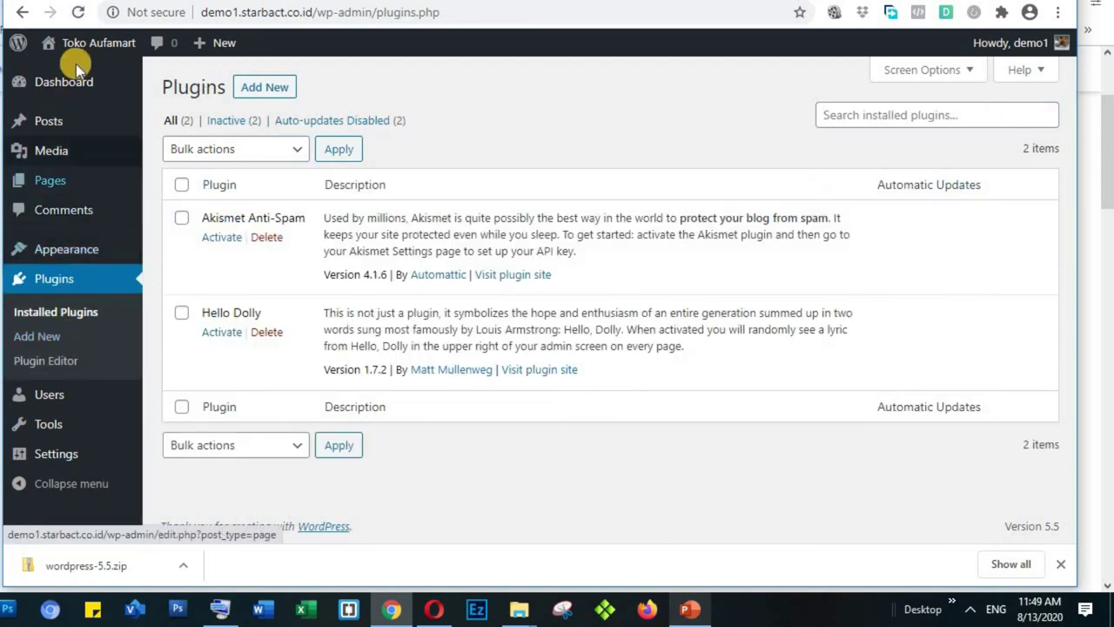
pyautogui.moveTo(85, 50)
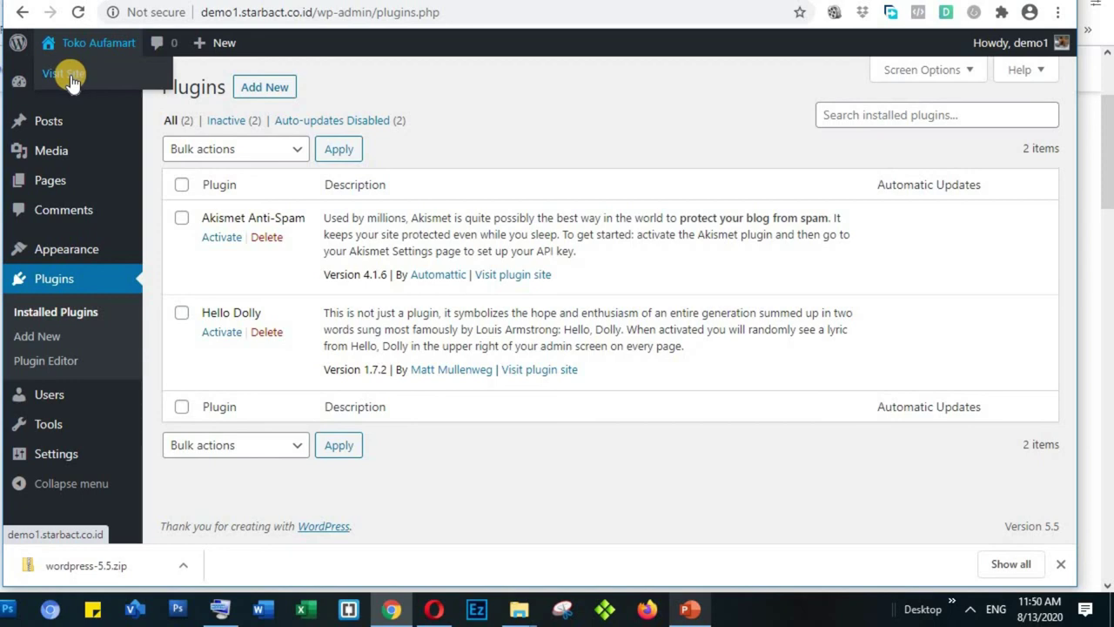
pyautogui.click(71, 78)
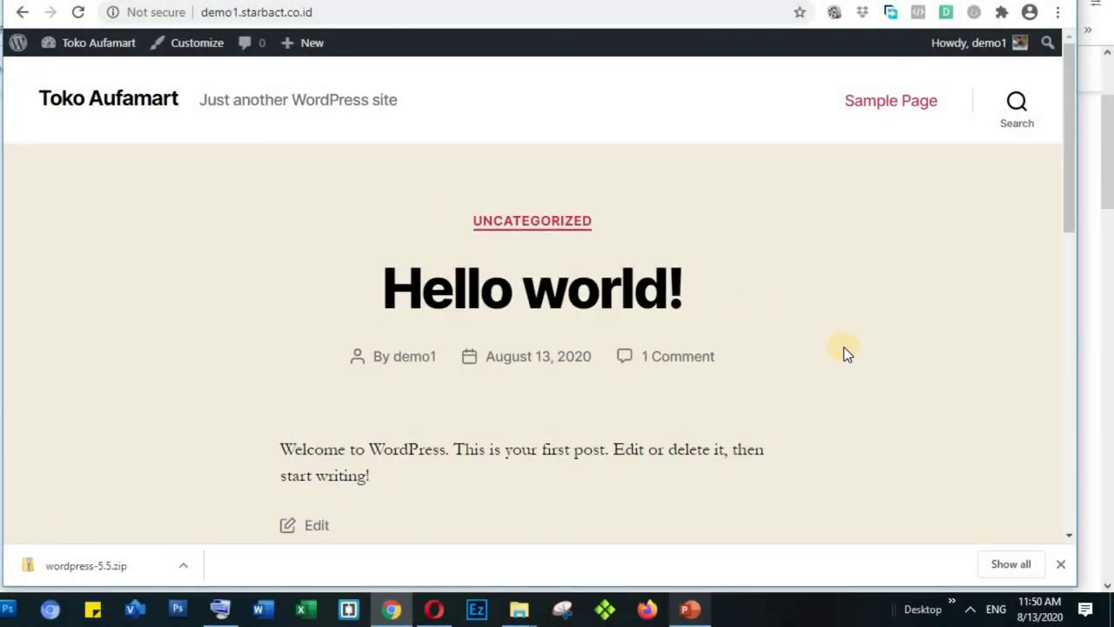
# Step: Scroll through the live site, then go back to the Plugins admin page
pyautogui.scroll(-10, 844, 350)
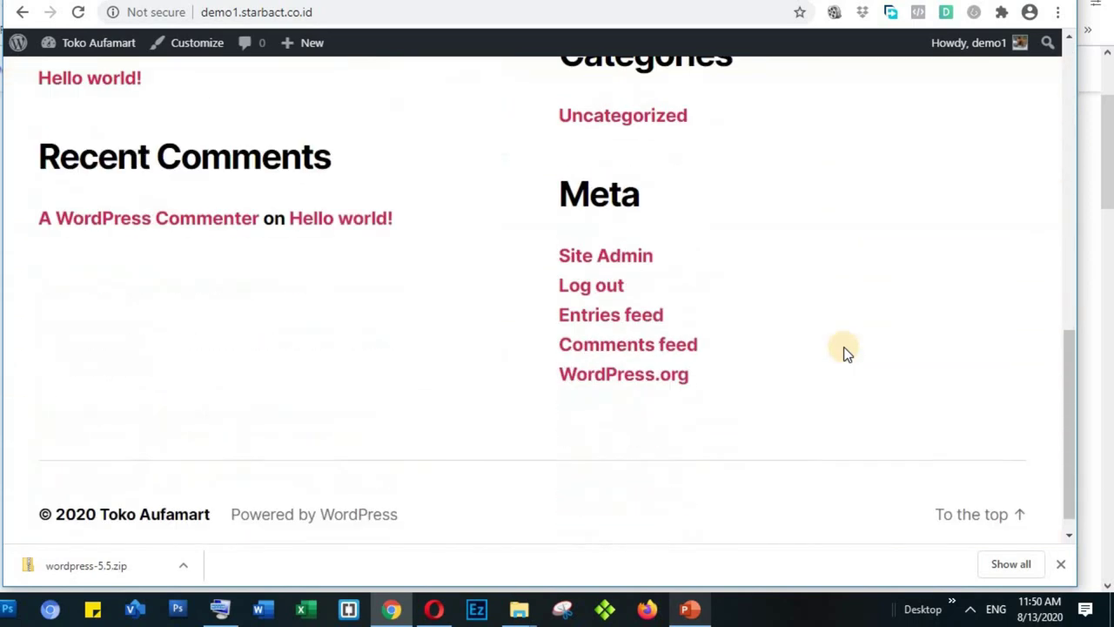
pyautogui.scroll(10, 844, 350)
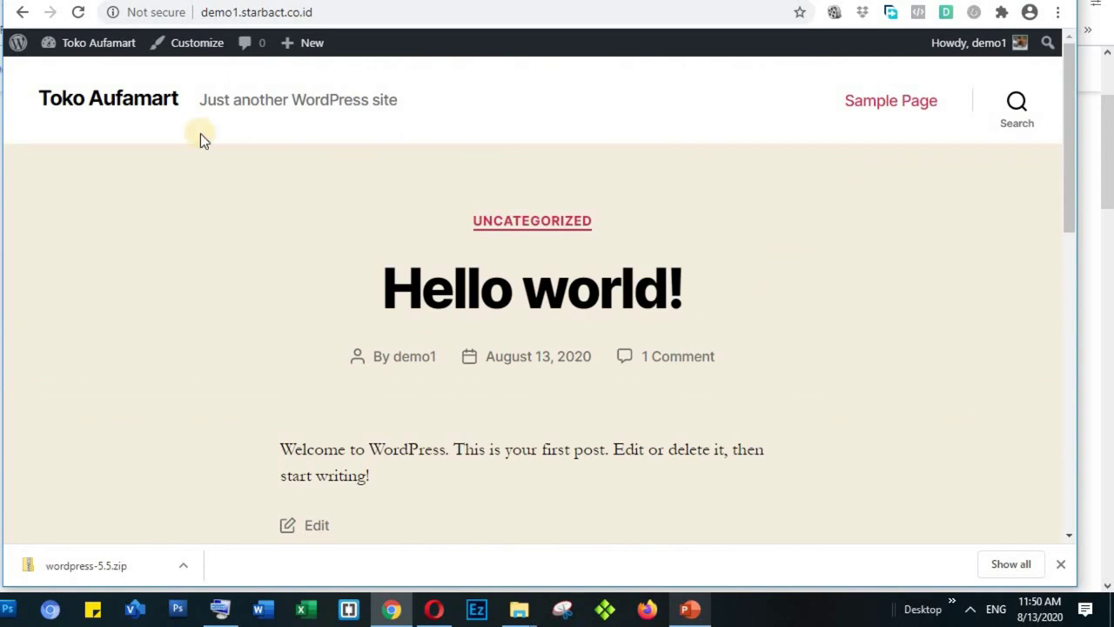
pyautogui.click(24, 14)
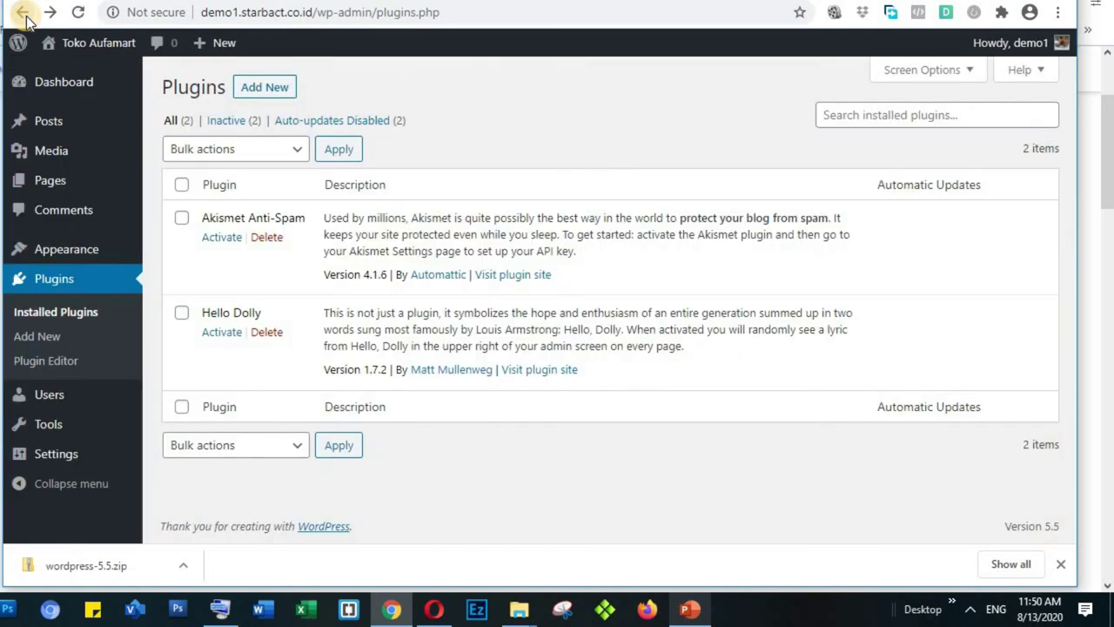
pyautogui.moveTo(61, 77)
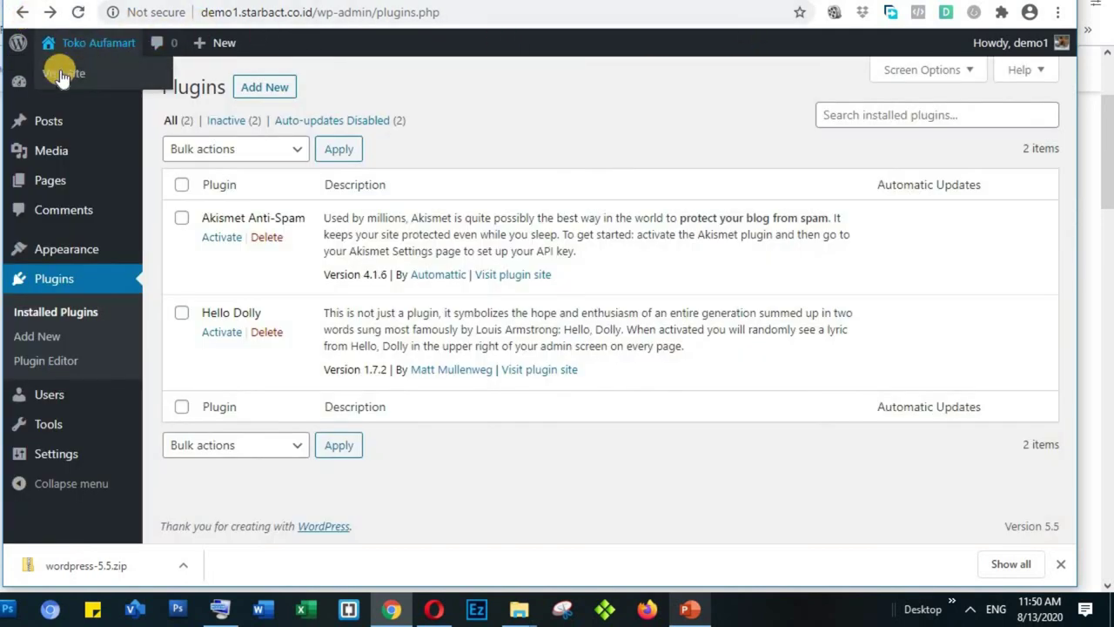